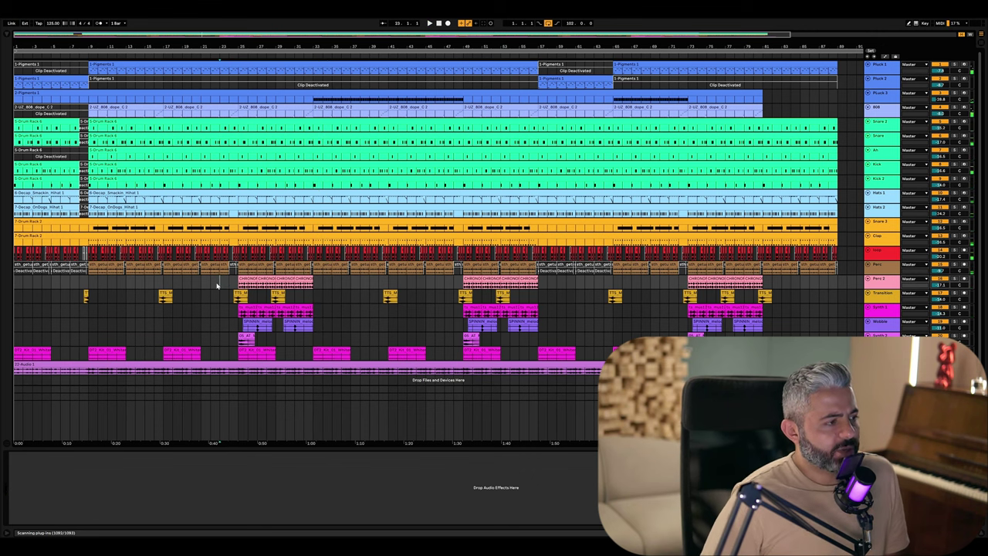
# - Enlarge the track lanes and play the arrangement from bar 9 with only the Kick track soloed
pyautogui.click(224, 283)
pyautogui.scroll(3, 239, 293)
pyautogui.scroll(-5, 297, 335)
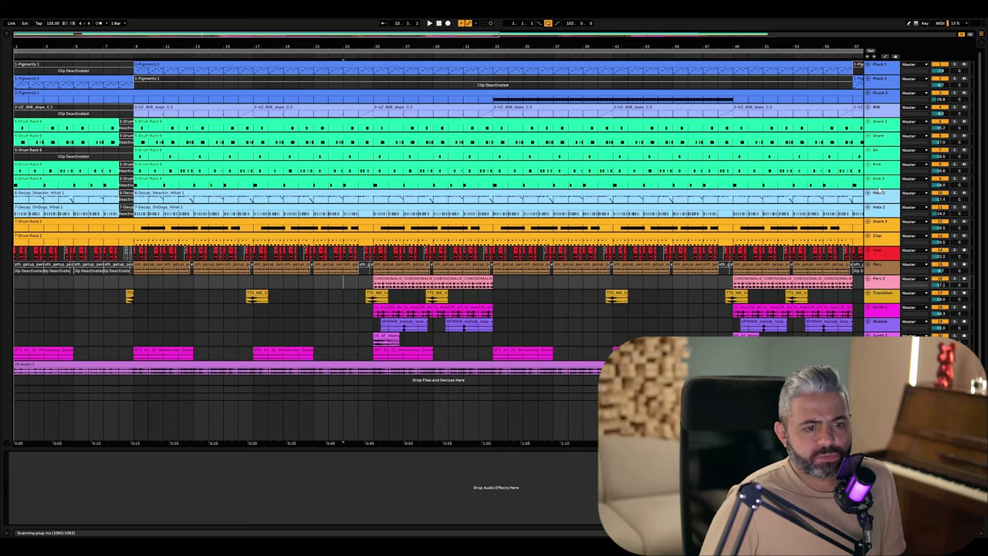
pyautogui.click(880, 191)
pyautogui.hotkey('alt', '=')
pyautogui.press('space')
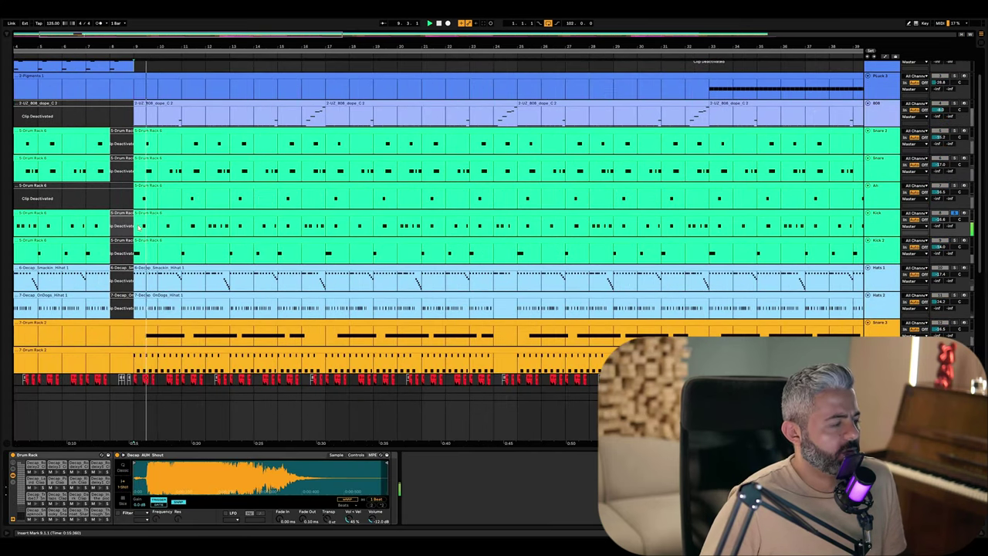
pyautogui.scroll(3, 229, 241)
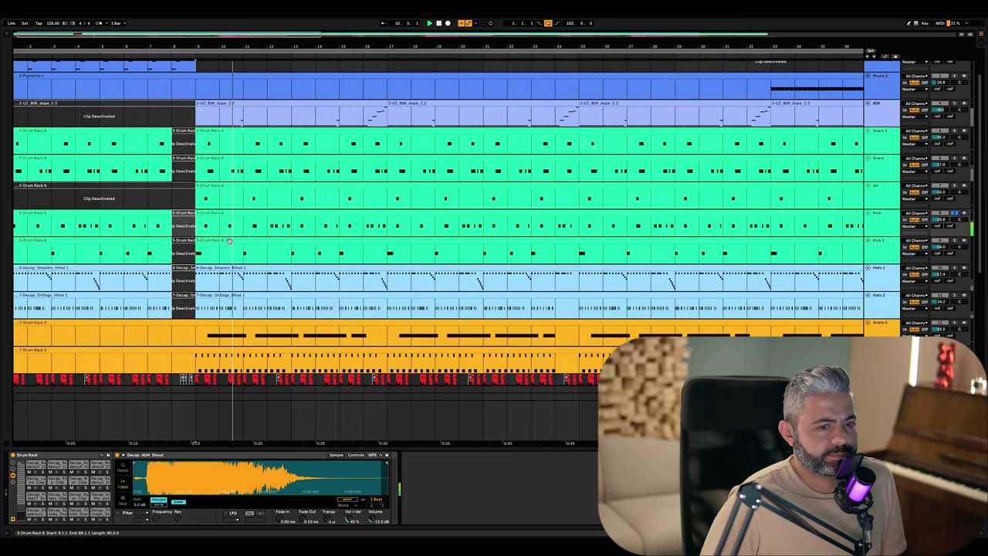
# - Play the drum pattern from bar 12 with Kick, Kick 2, Ah, Snare and Snare 2 soloed together
pyautogui.scroll(-2, 435, 247)
pyautogui.scroll(-1, 435, 247)
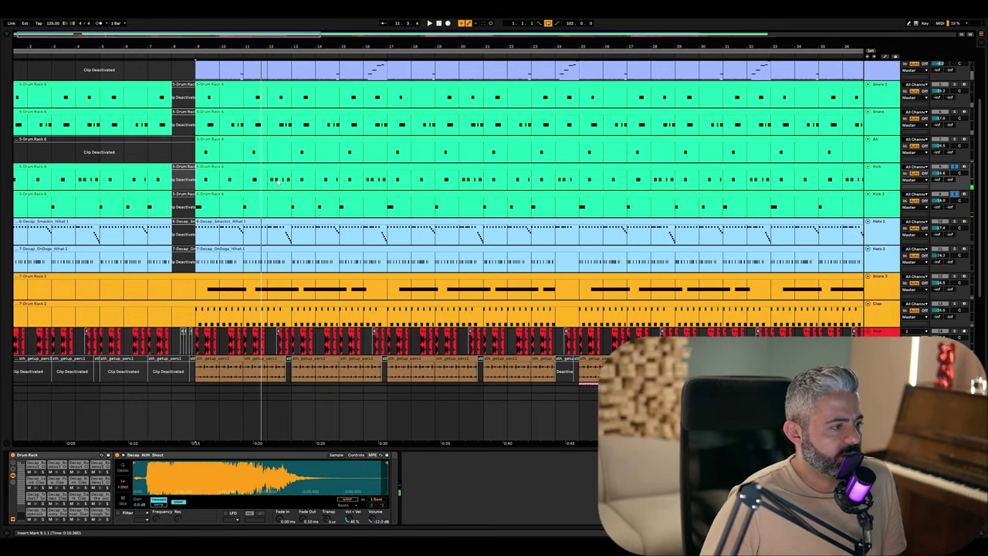
pyautogui.scroll(5, 278, 180)
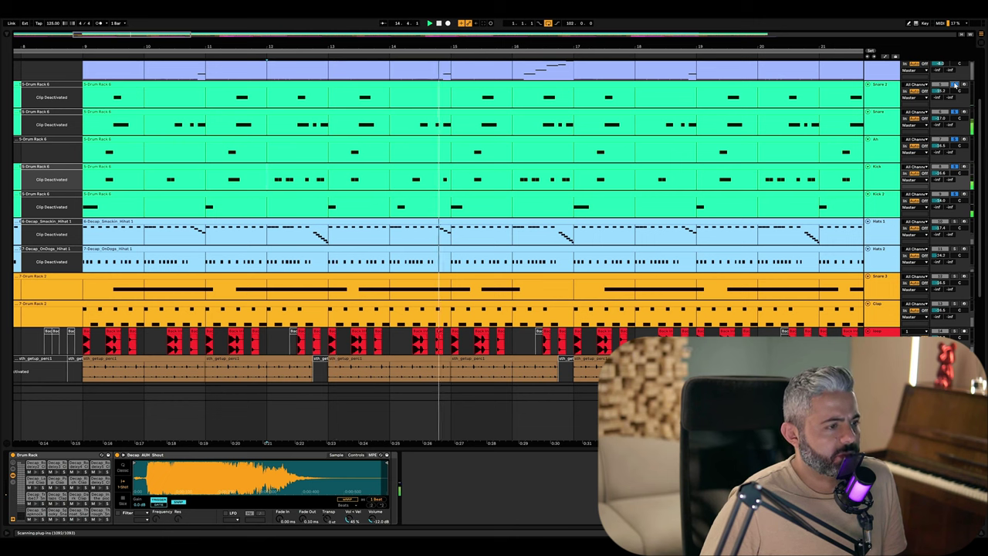
pyautogui.hscroll(2, 695, 191)
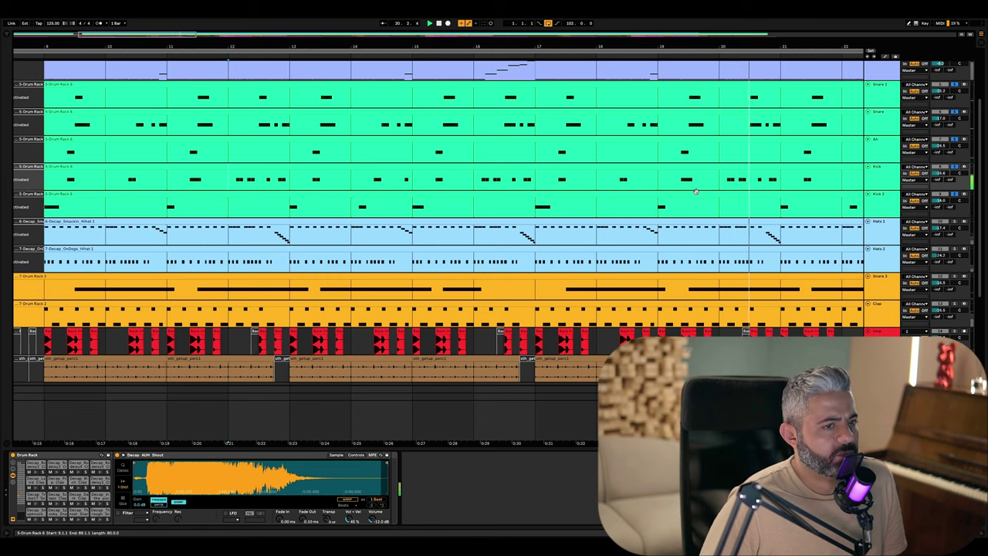
pyautogui.hscroll(-2, 399, 121)
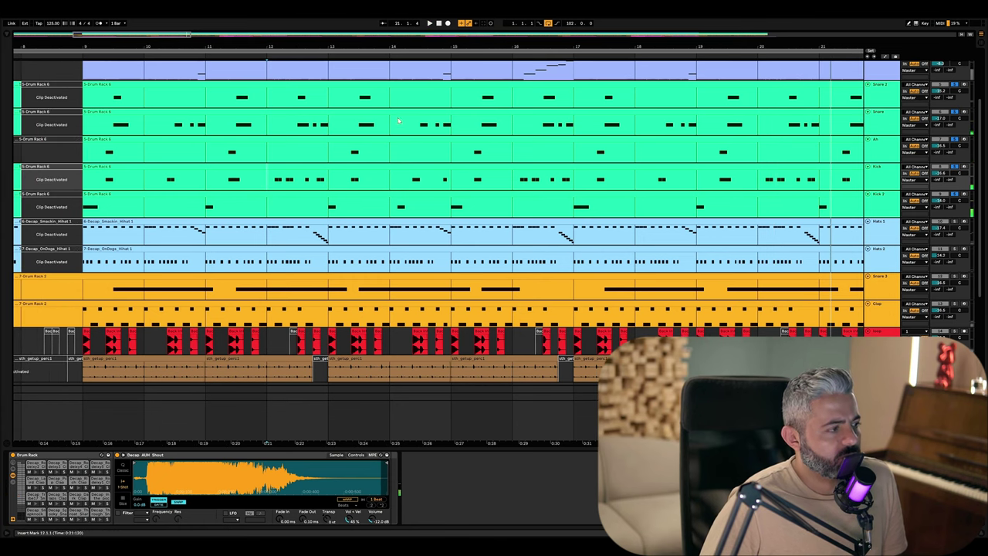
# - Play the soloed drums from bar 9, adding Hats 1, Hats 2 and Clap to the solo group
pyautogui.scroll(1, 96, 132)
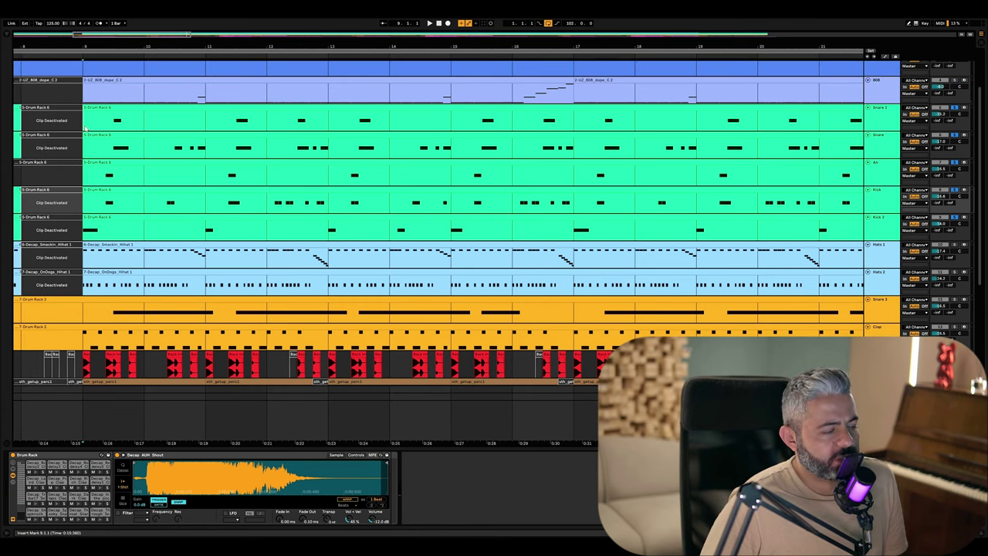
pyautogui.click(86, 129)
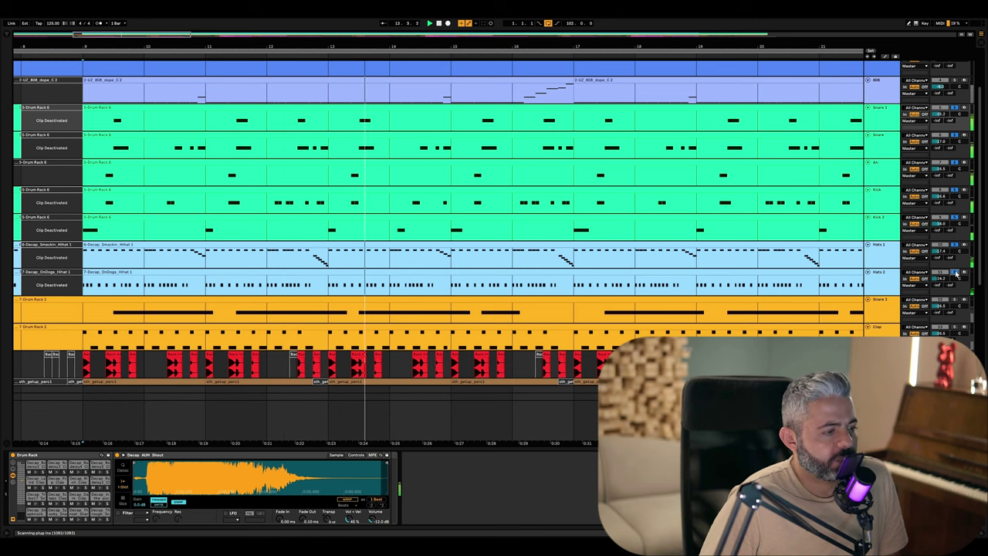
pyautogui.scroll(1, 891, 245)
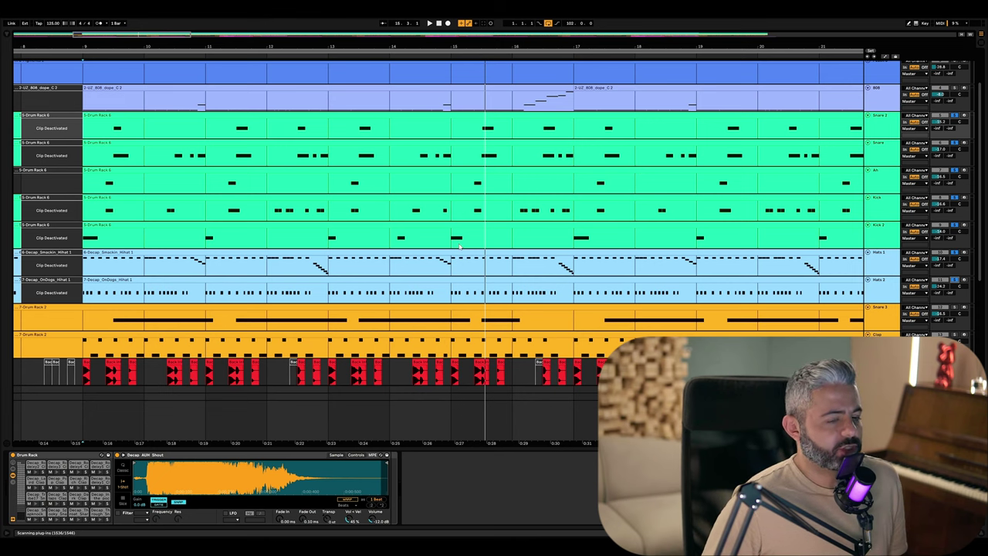
pyautogui.scroll(-2, 957, 307)
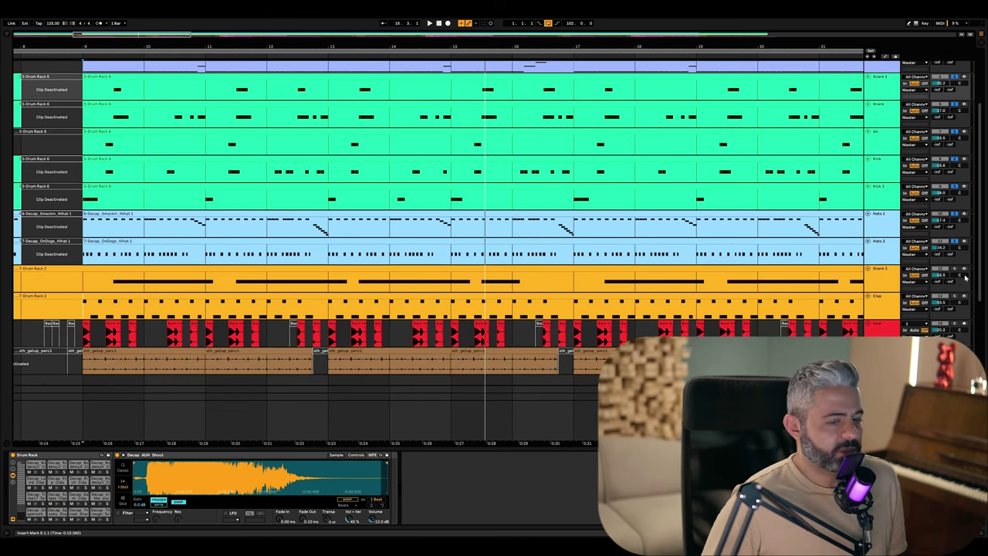
pyautogui.press('space')
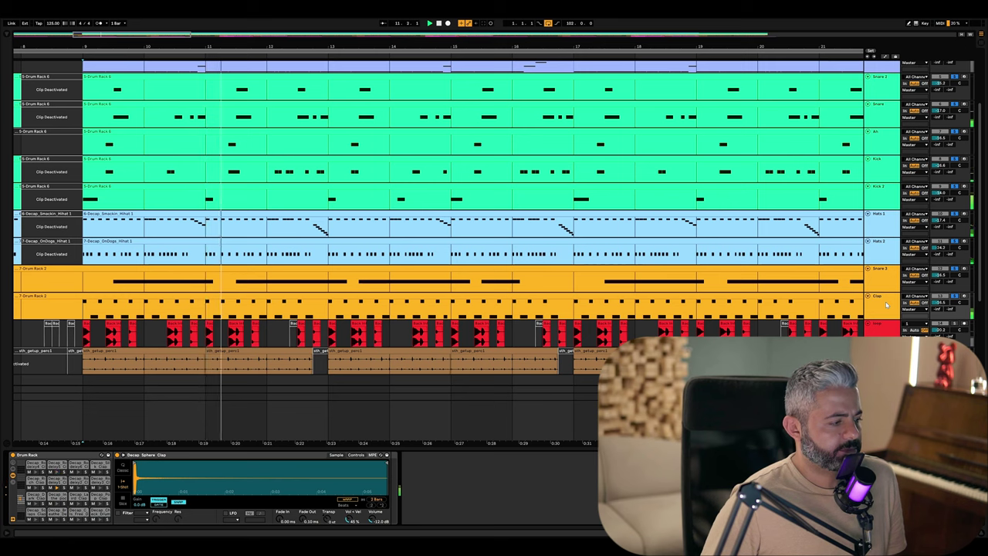
# - Open the Clap track's Drum Rack clip for note editing and play its notes from bar 9
pyautogui.click(412, 298)
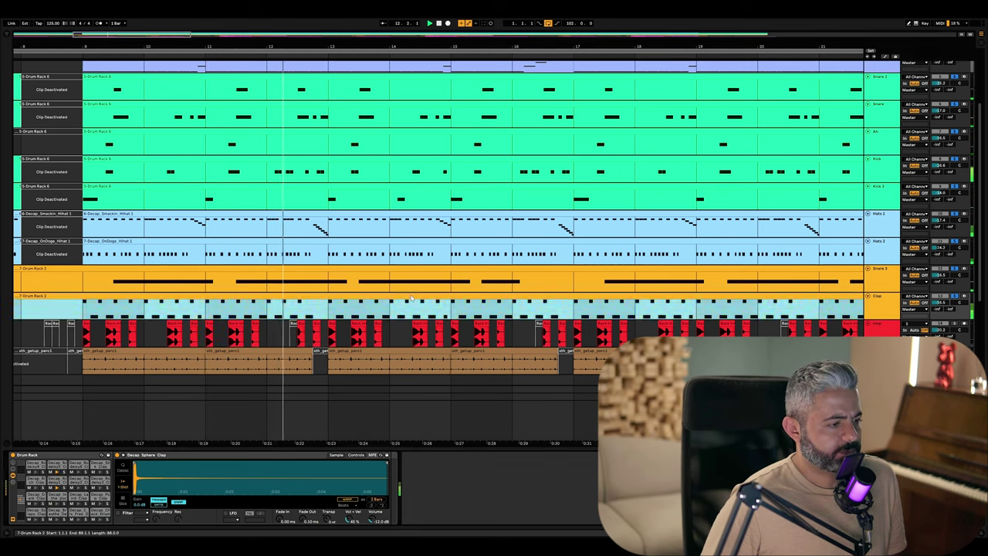
pyautogui.doubleClick(411, 298)
pyautogui.press('space')
pyautogui.press('+')
pyautogui.moveTo(355, 217); pyautogui.dragTo(425, 232)
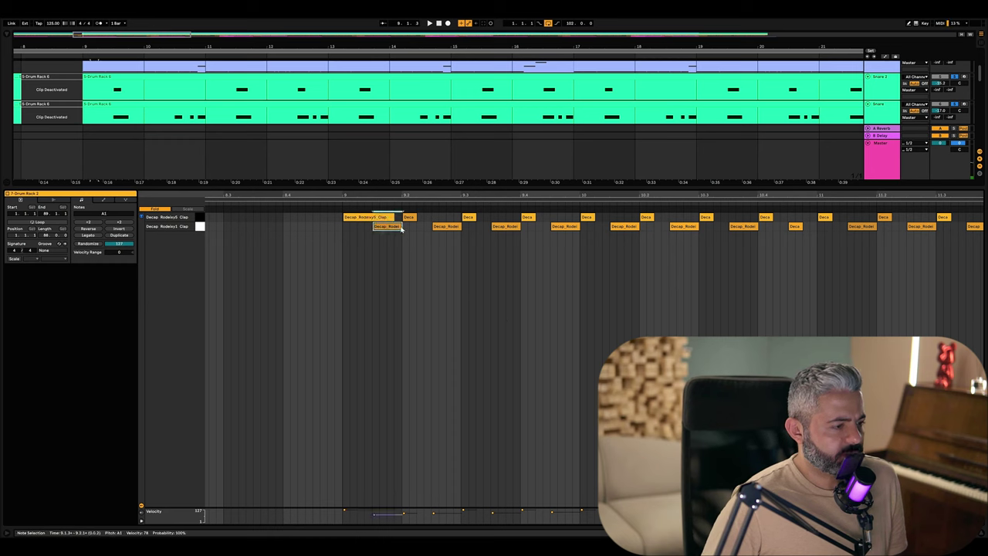
pyautogui.press('space')
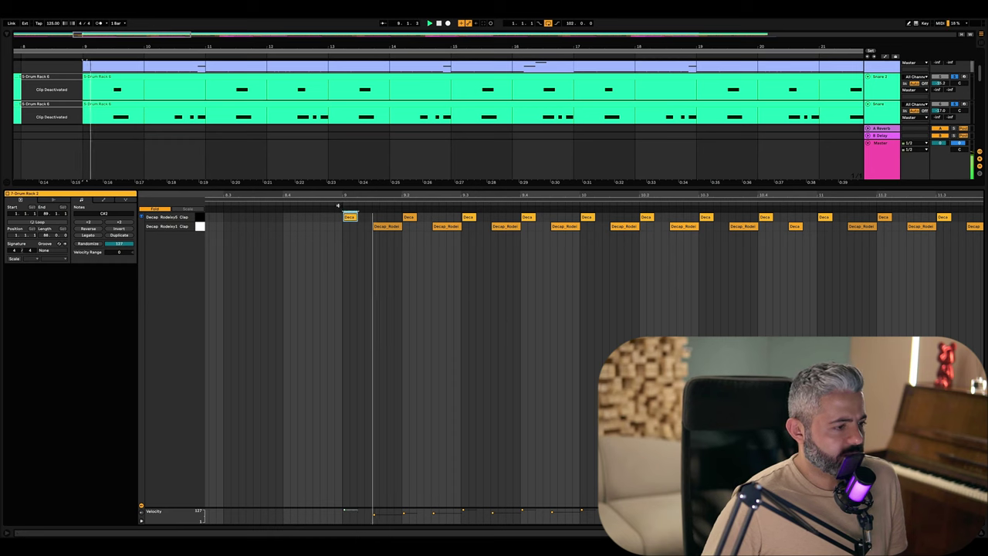
# - Examine the alternating clap notes at bar 9 up close while replaying them
pyautogui.press('space')
pyautogui.press('+')
pyautogui.press('+')
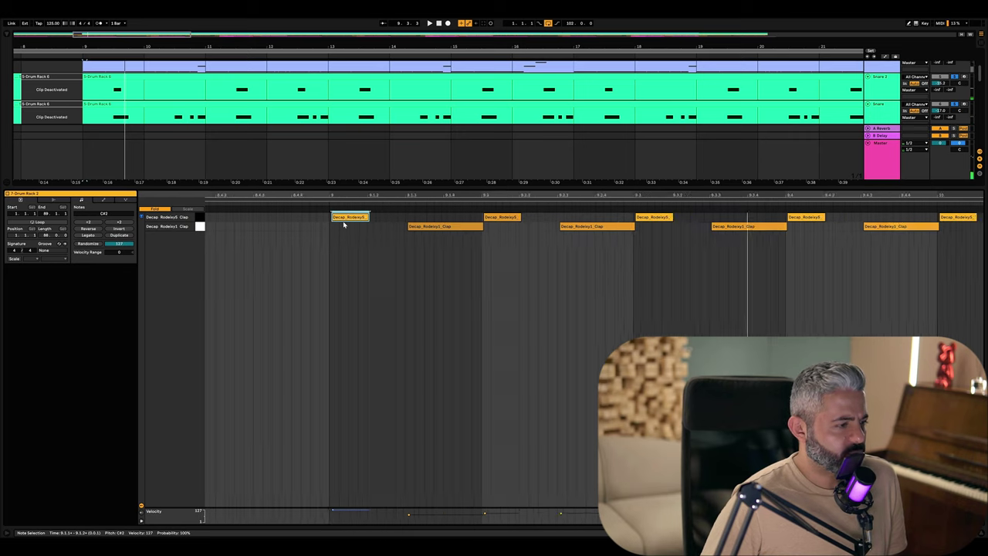
pyautogui.press('space')
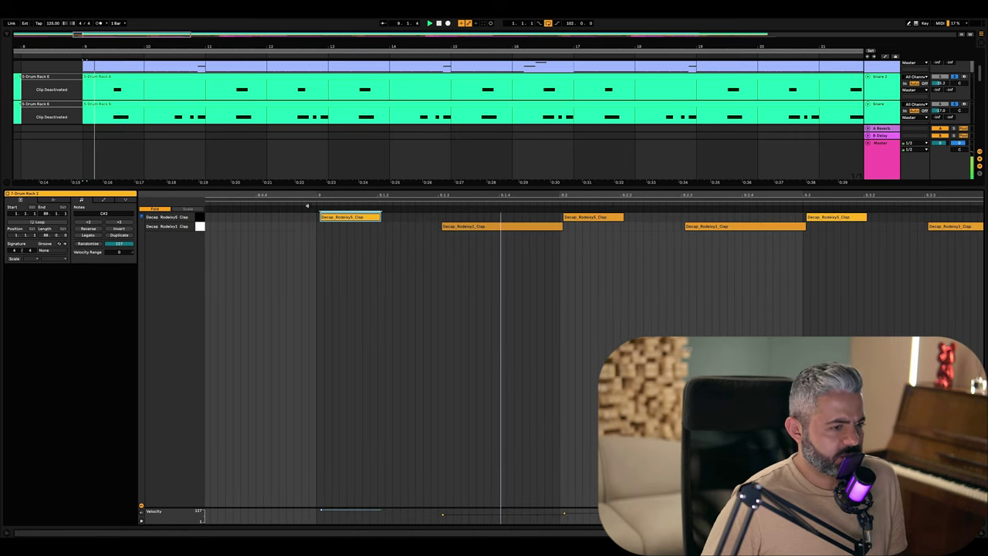
pyautogui.press('-')
pyautogui.press('-')
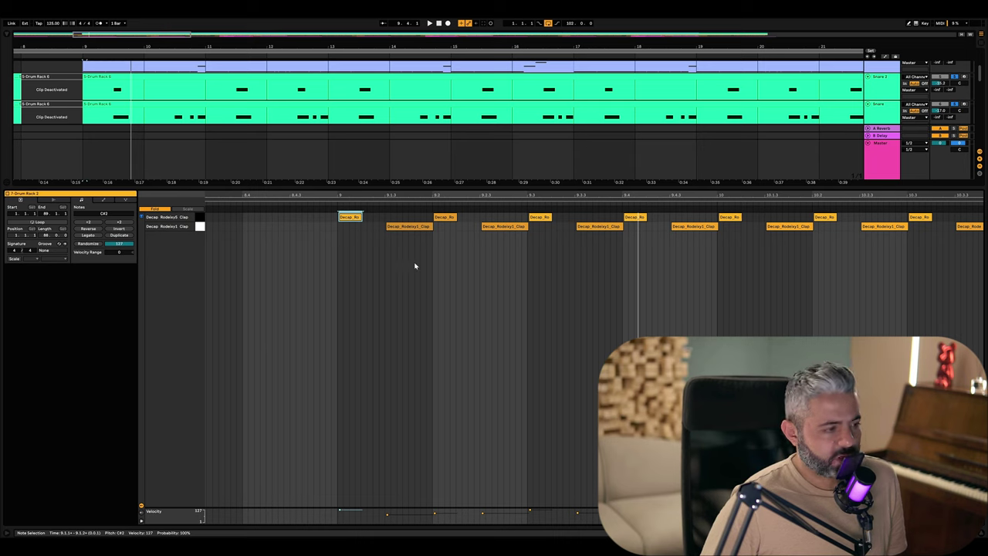
# - Enlarge the clap clip's velocity lane to compare the note velocities, reduce it to a moderate height, and replay the claps
pyautogui.press('space')
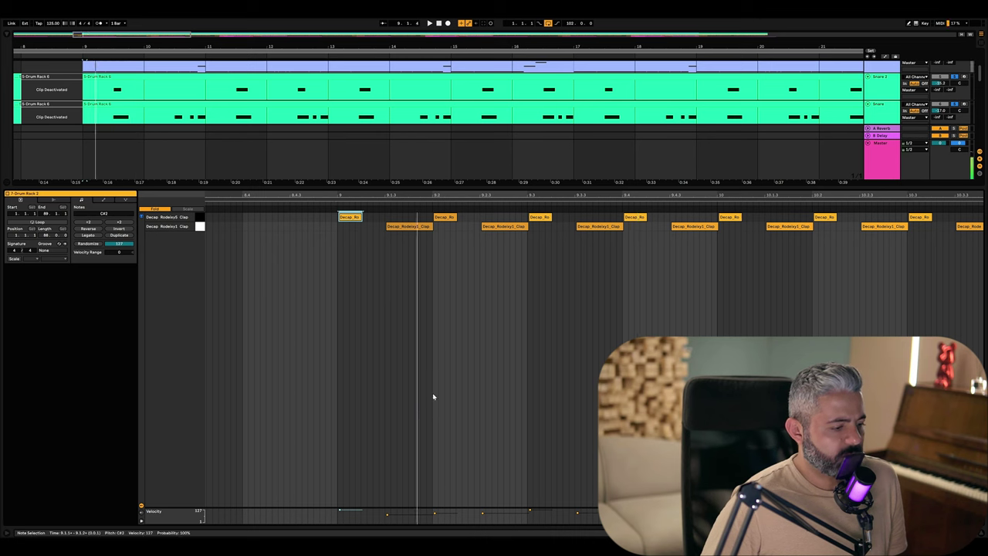
pyautogui.moveTo(387, 507); pyautogui.dragTo(377, 326)
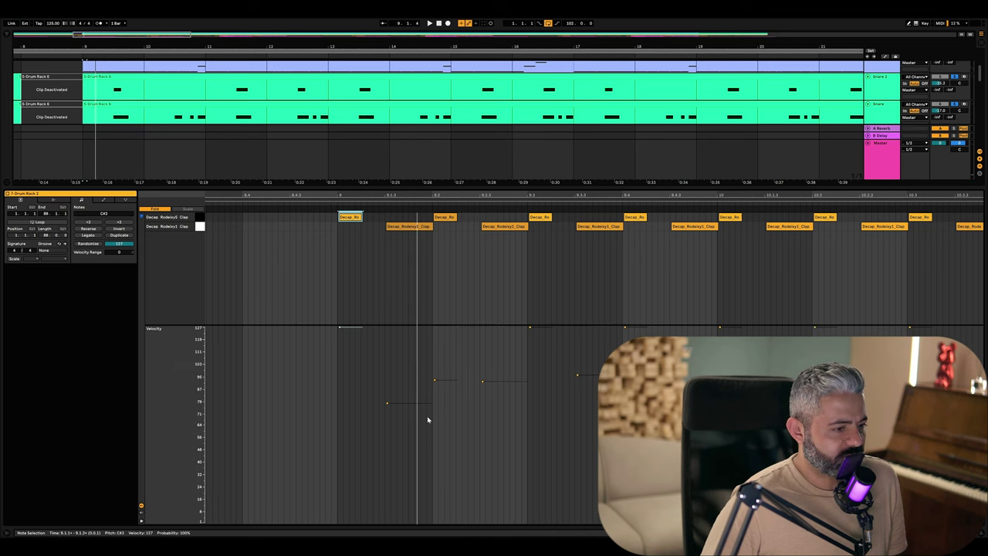
pyautogui.moveTo(619, 328); pyautogui.dragTo(610, 462)
pyautogui.press('space')
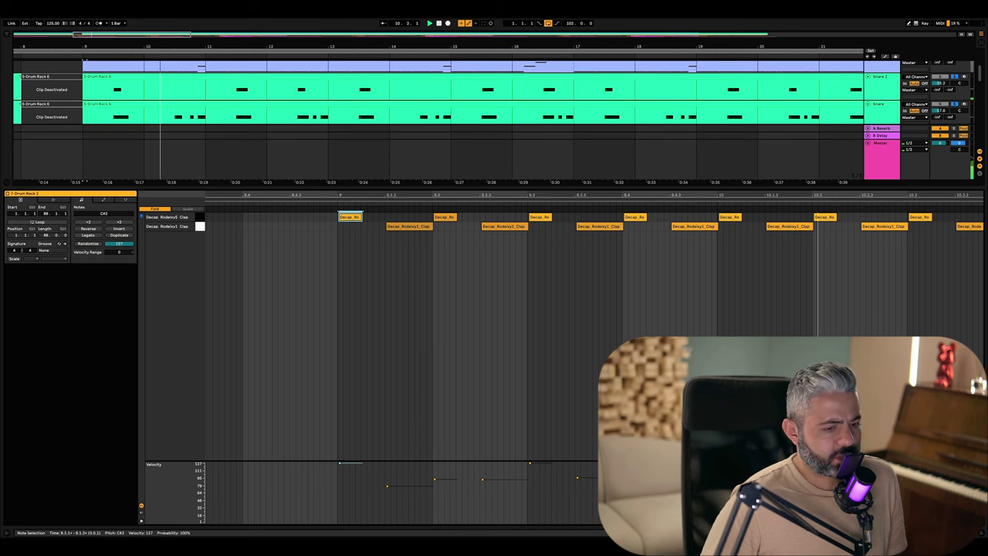
# - Close the clip editor and play the soloed drum tracks from bar 17
pyautogui.hotkey('ctrl', 'alt', 'l')
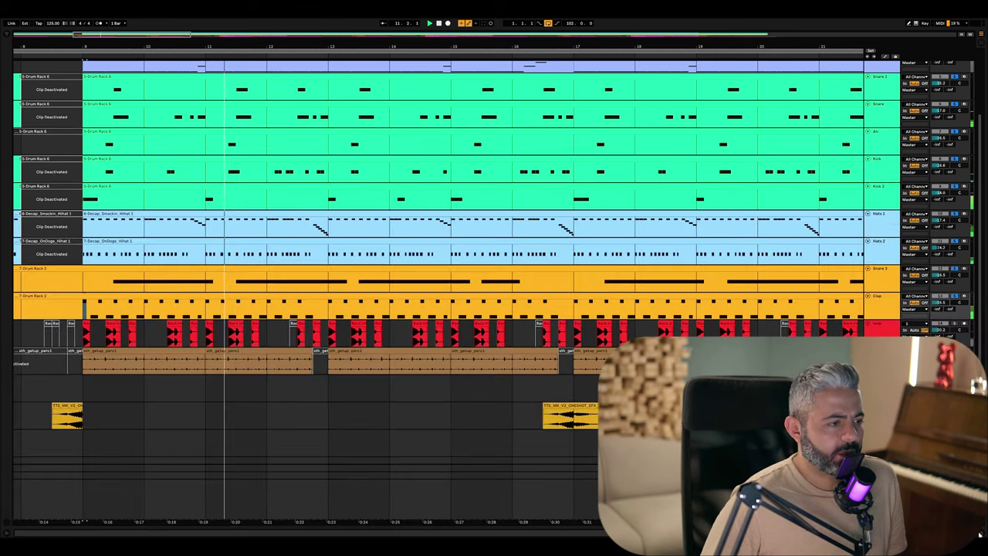
pyautogui.click(574, 255)
pyautogui.press('space')
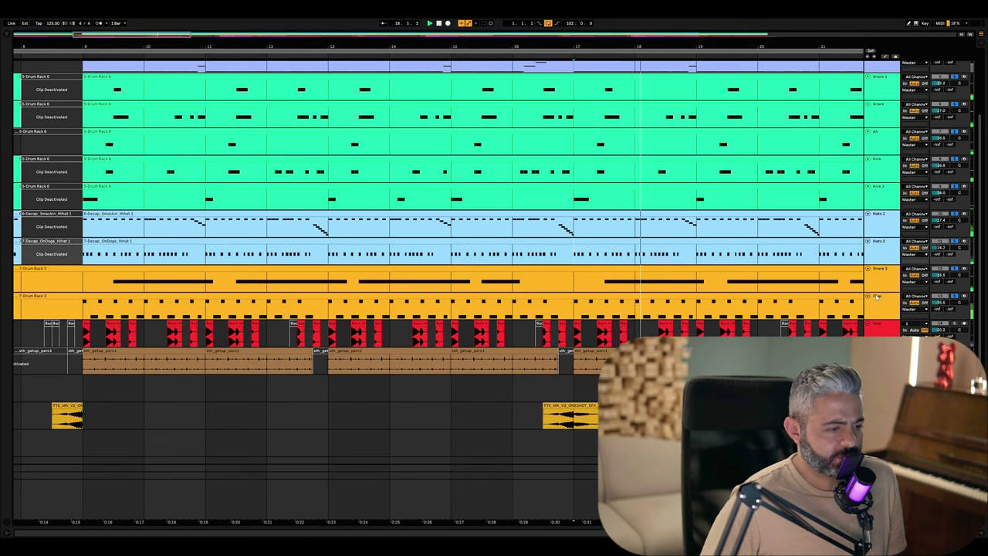
# - Bring the percussion and effect tracks into view and play the Perc track alone from bar 9
pyautogui.scroll(-5, 167, 320)
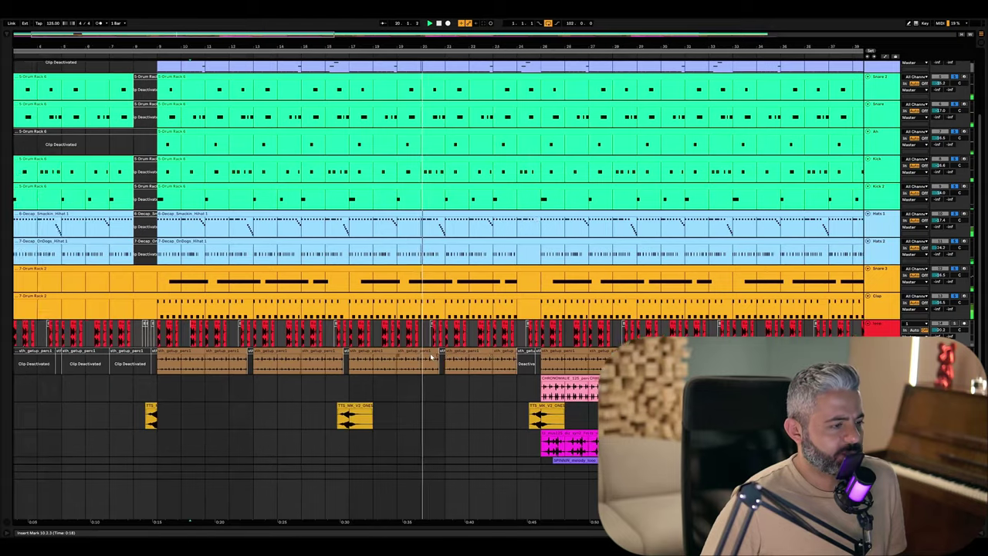
pyautogui.hscroll(4, 430, 357)
pyautogui.scroll(-3, 360, 319)
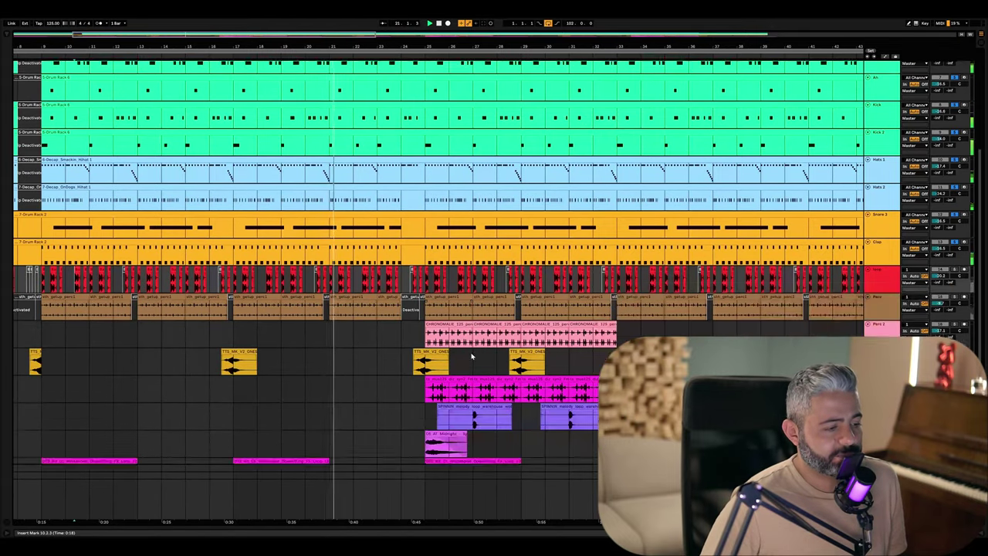
pyautogui.scroll(1, 360, 320)
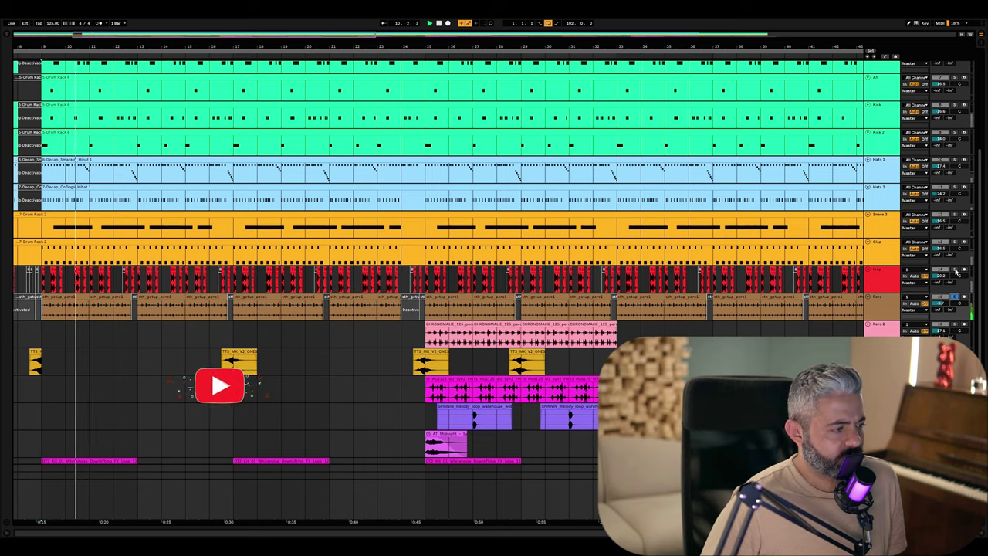
# - Play the red loop track together with the Perc track from bar 9, with only those two soloed
pyautogui.hscroll(-1, 241, 392)
pyautogui.hscroll(-1, 240, 392)
pyautogui.scroll(3, 236, 417)
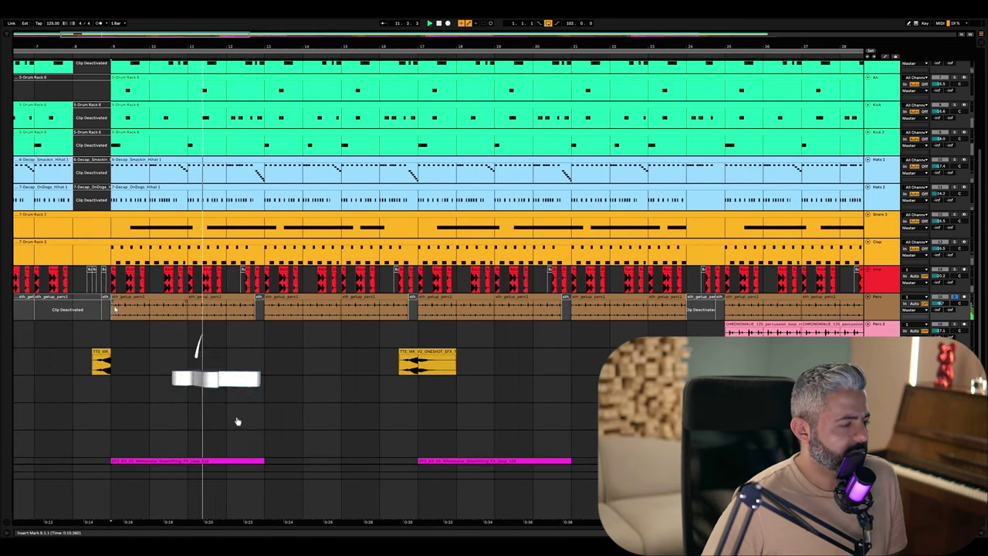
pyautogui.hscroll(-1, 411, 305)
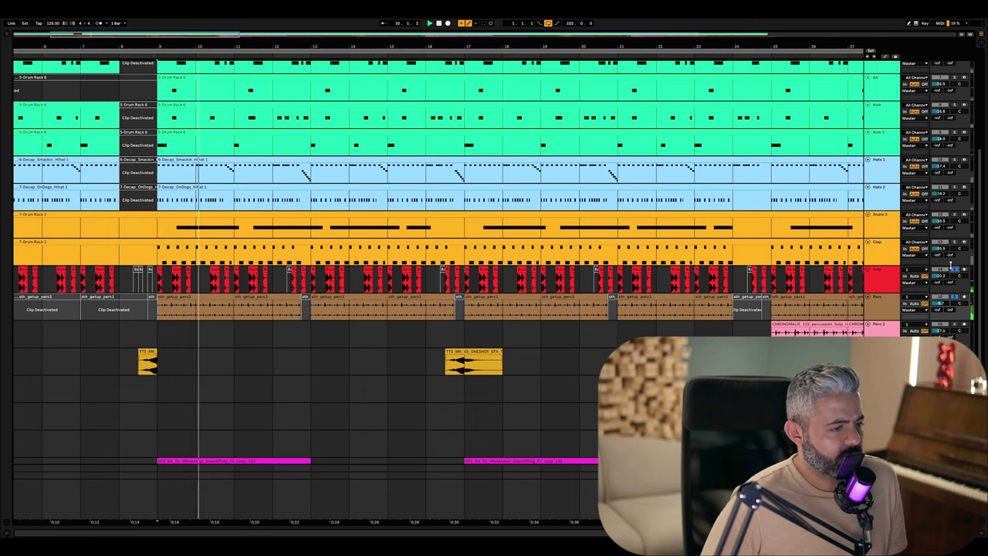
pyautogui.scroll(-2, 475, 308)
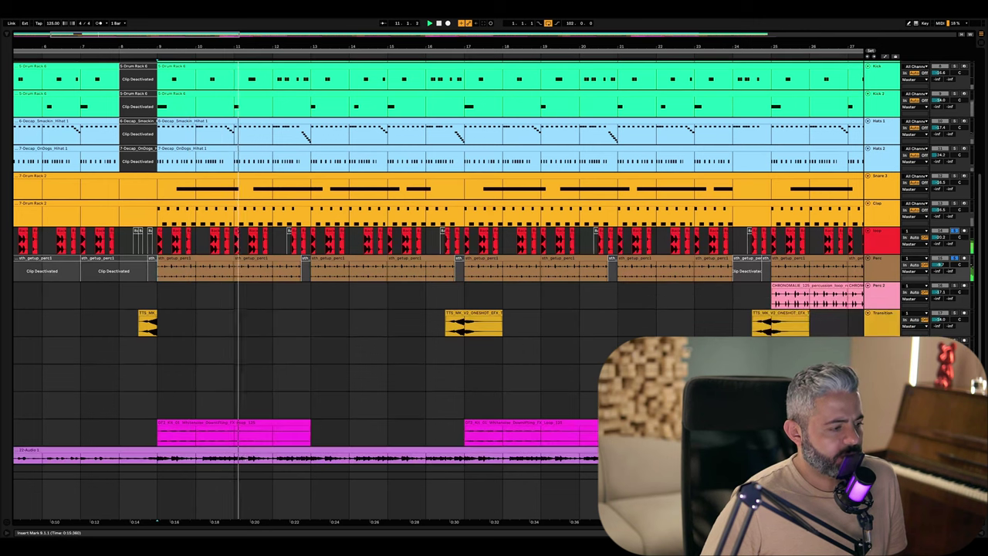
# - Play the arrangement from bar 24 to hear the Perc 2 and Transition tracks enter with the other soloed percussion
pyautogui.scroll(-3, 452, 289)
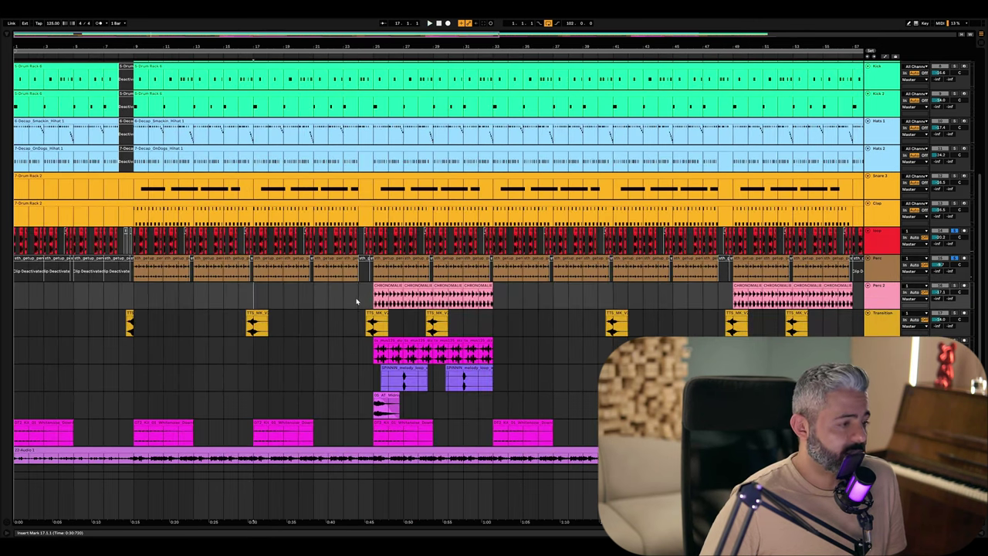
pyautogui.scroll(1, 355, 297)
pyautogui.click(355, 297)
pyautogui.scroll(3, 355, 298)
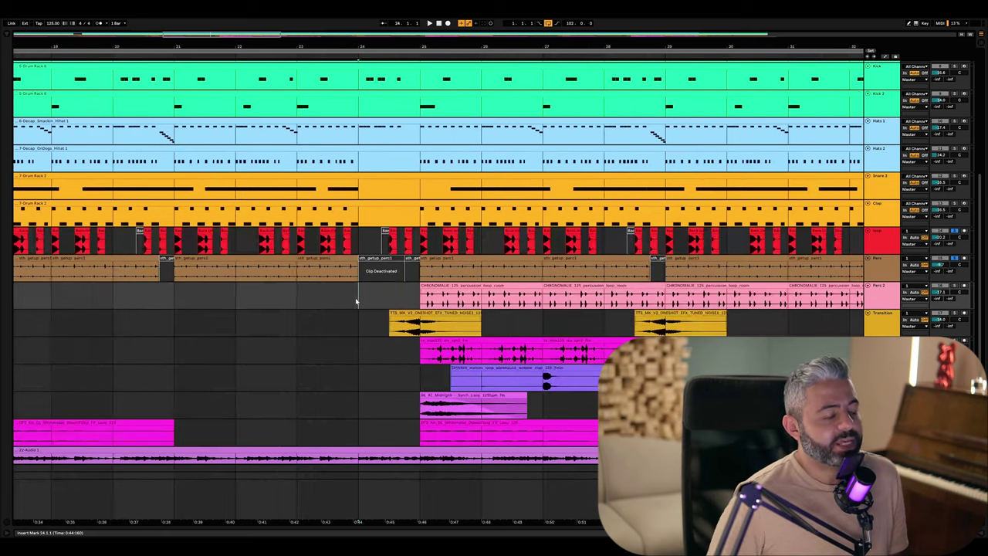
pyautogui.press('space')
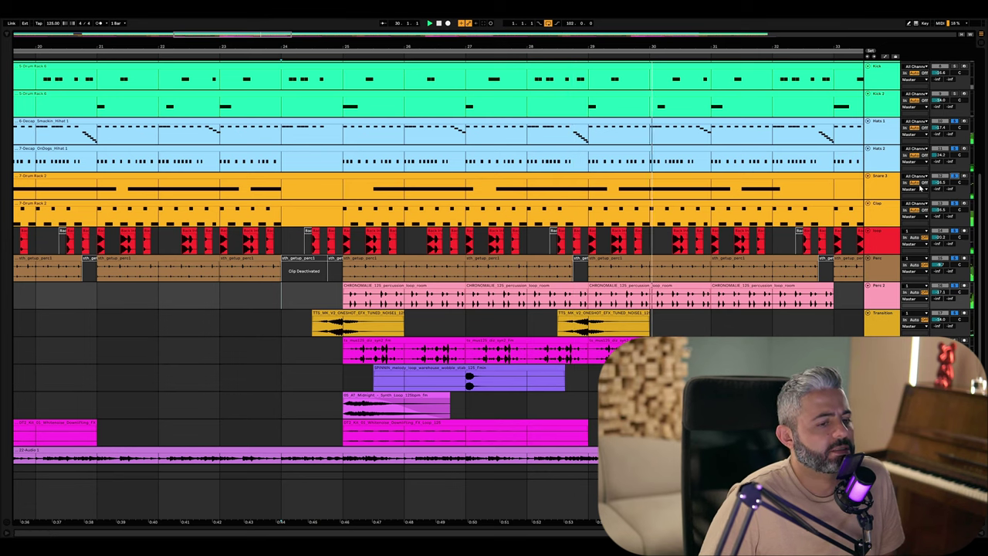
# - Replay the section from bar 25 and look over the soloed hats, clap, percussion and transition tracks
pyautogui.scroll(-1, 839, 263)
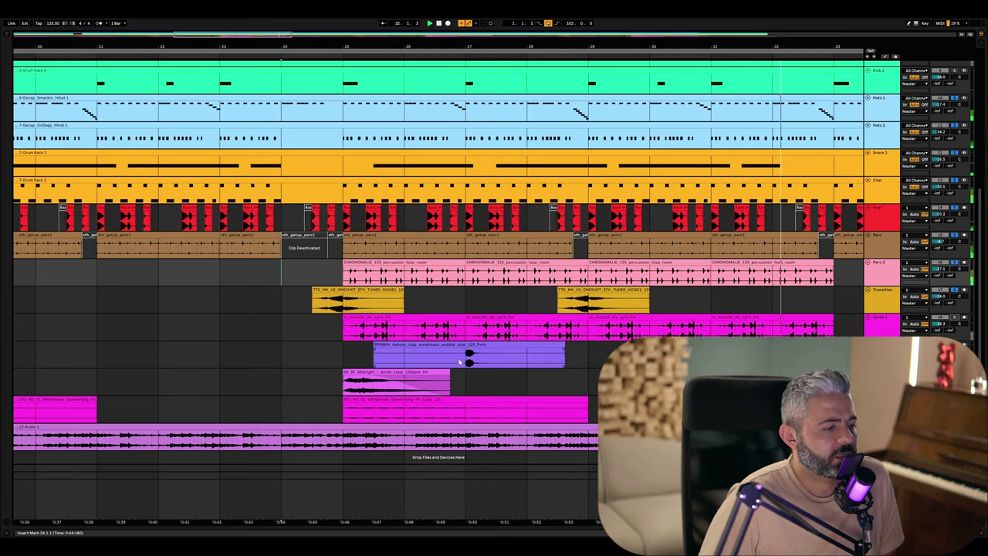
pyautogui.scroll(-1, 484, 350)
pyautogui.click(339, 377)
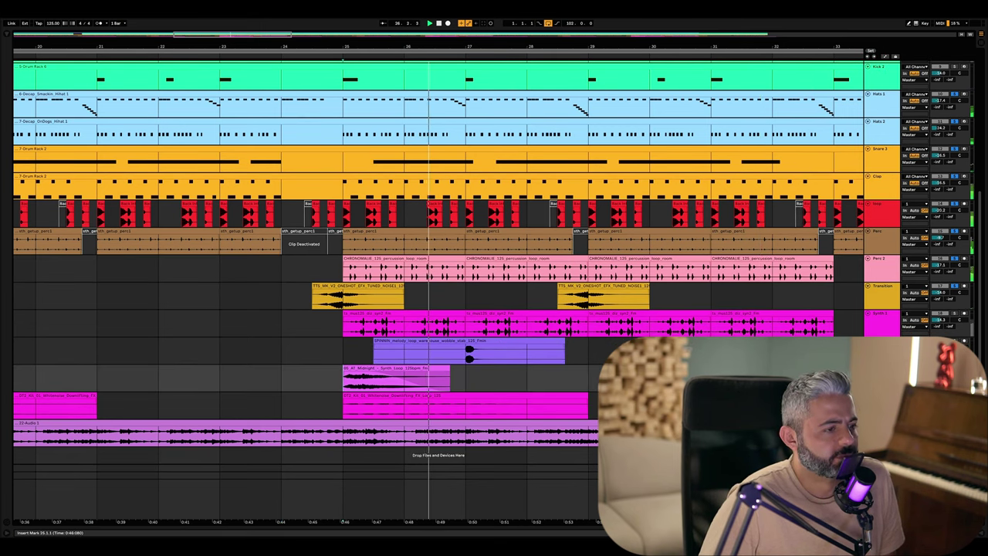
pyautogui.scroll(3, 476, 289)
pyautogui.scroll(5, 525, 363)
pyautogui.scroll(-7, 525, 363)
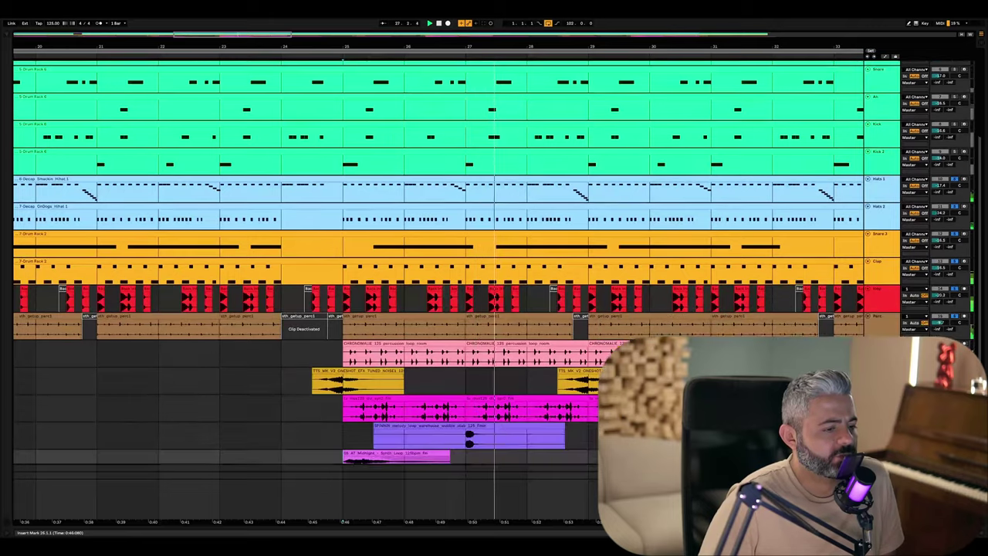
# - Solo the snare, Ah and kick tracks along with the hats and percussion, and play the groove from bar 25
pyautogui.press('w')
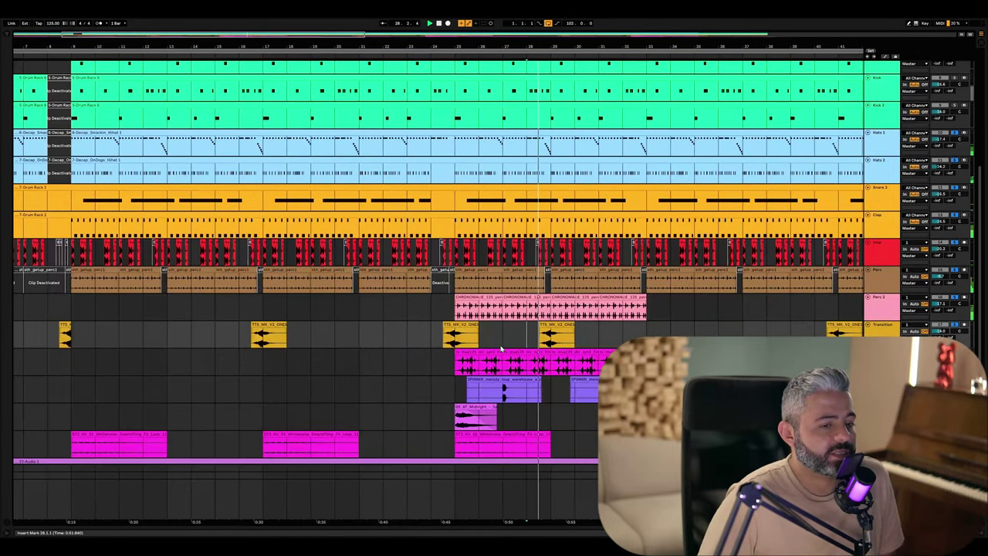
pyautogui.press('h')
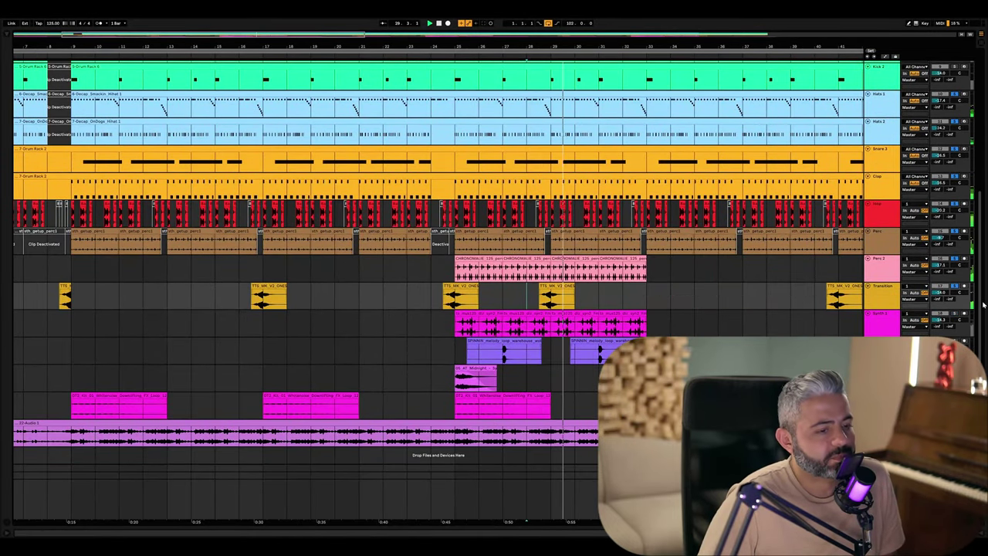
pyautogui.scroll(3, 985, 245)
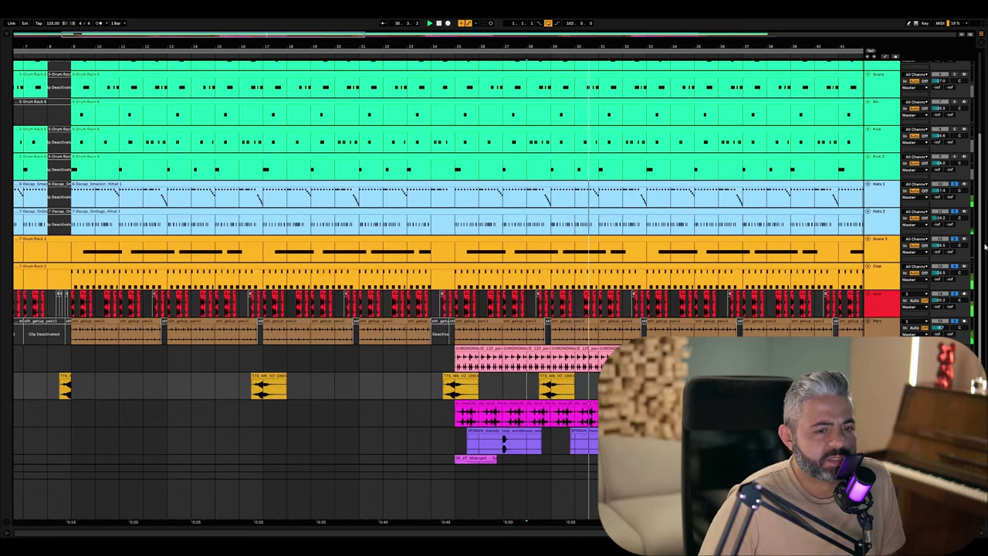
pyautogui.scroll(2, 957, 214)
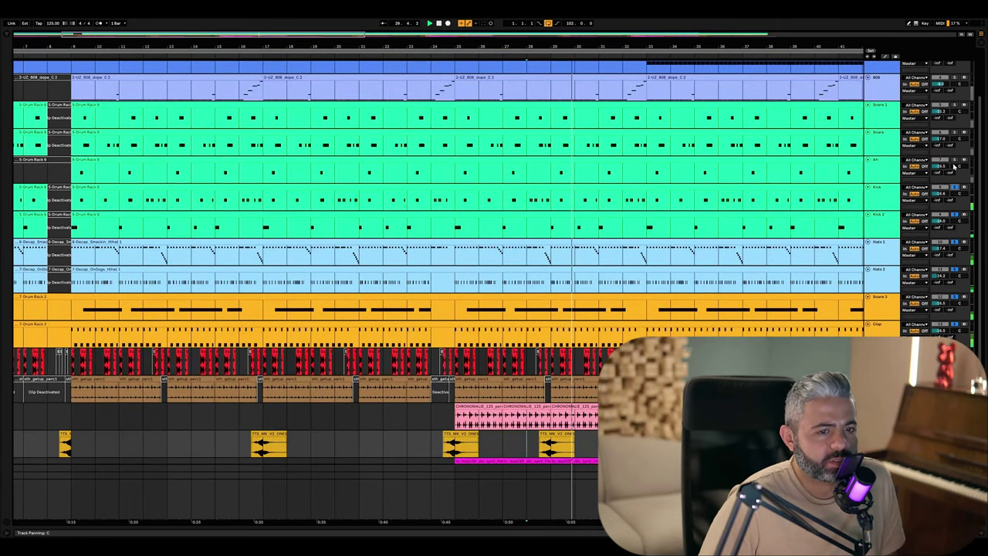
pyautogui.scroll(2, 459, 185)
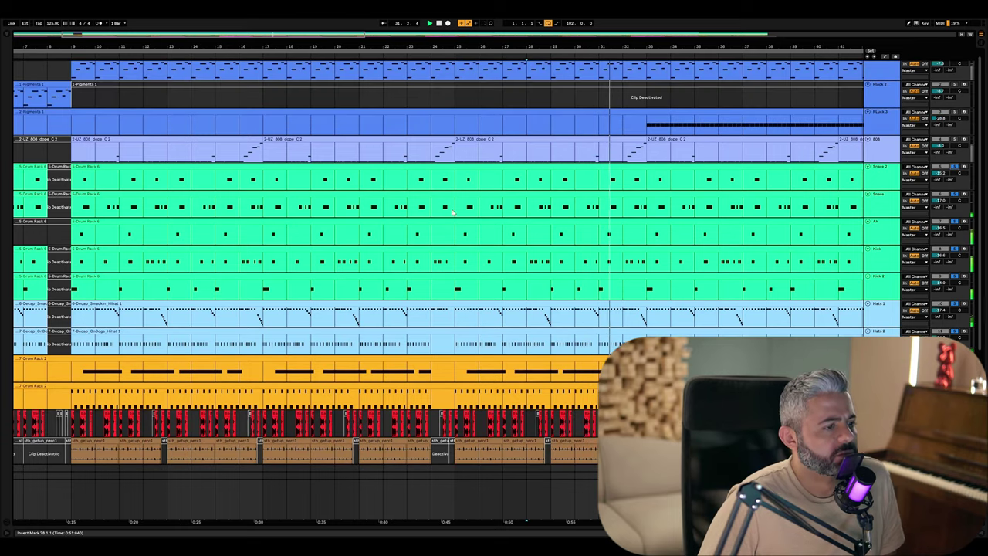
pyautogui.click(460, 185)
pyautogui.press('space')
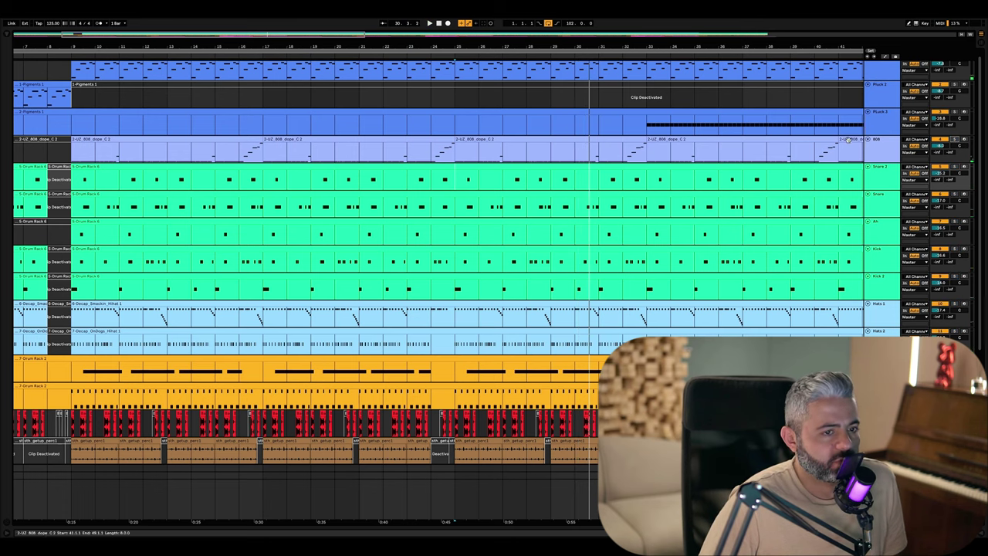
# - Stop playback, clear the solos and fold all tracks to look over the whole arrangement and the area around bar 25
pyautogui.hotkey('alt', 'u')
pyautogui.press('space')
pyautogui.press('-')
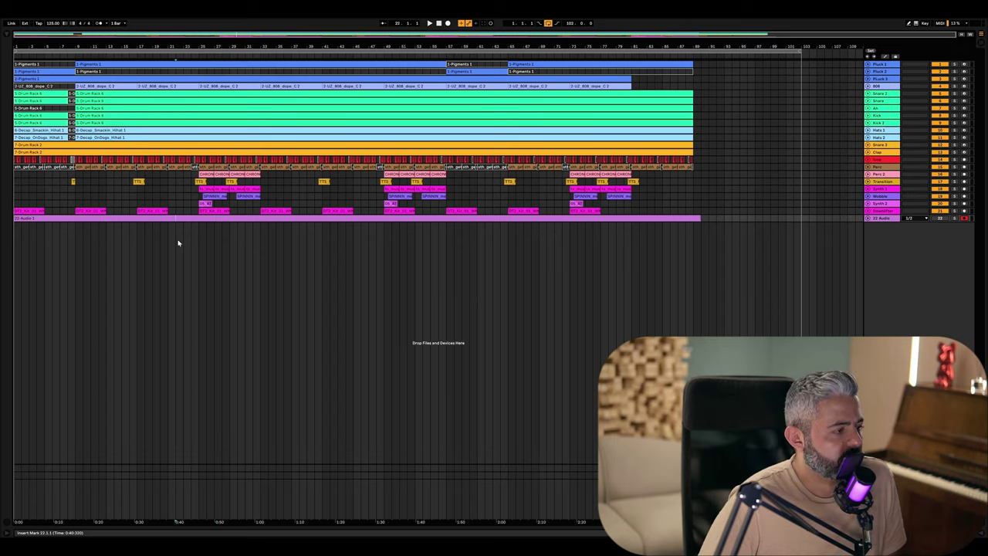
pyautogui.press('+')
pyautogui.press('+')
pyautogui.press('+')
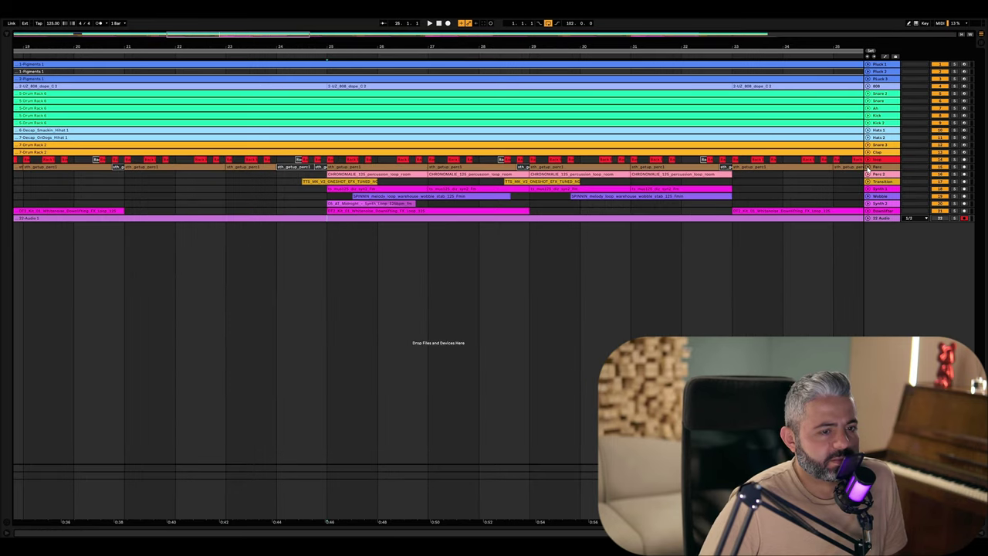
# - Unfold all tracks and examine the percussion, transition and synth clips around bar 25
pyautogui.hotkey('alt', 'u')
pyautogui.press('+')
pyautogui.press('+')
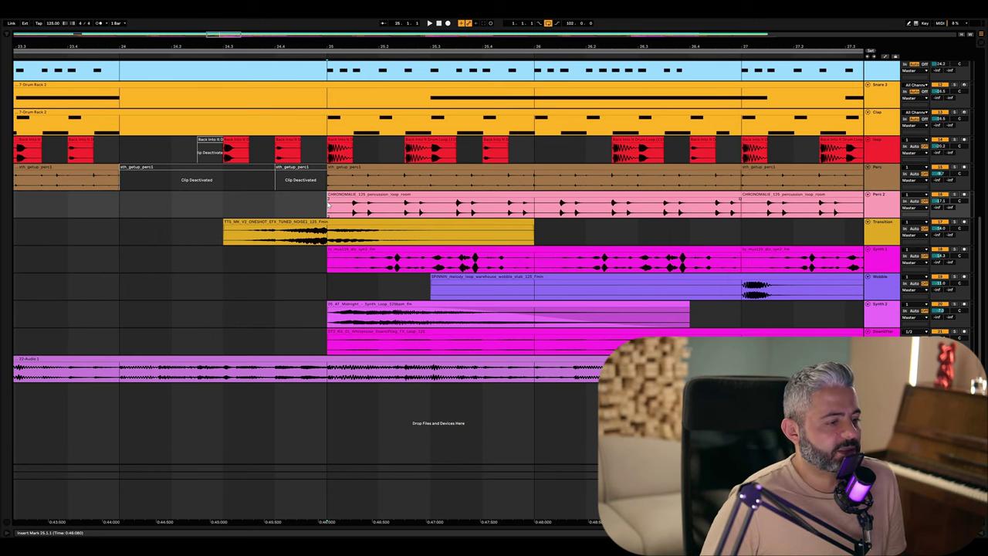
pyautogui.scroll(4, 327, 205)
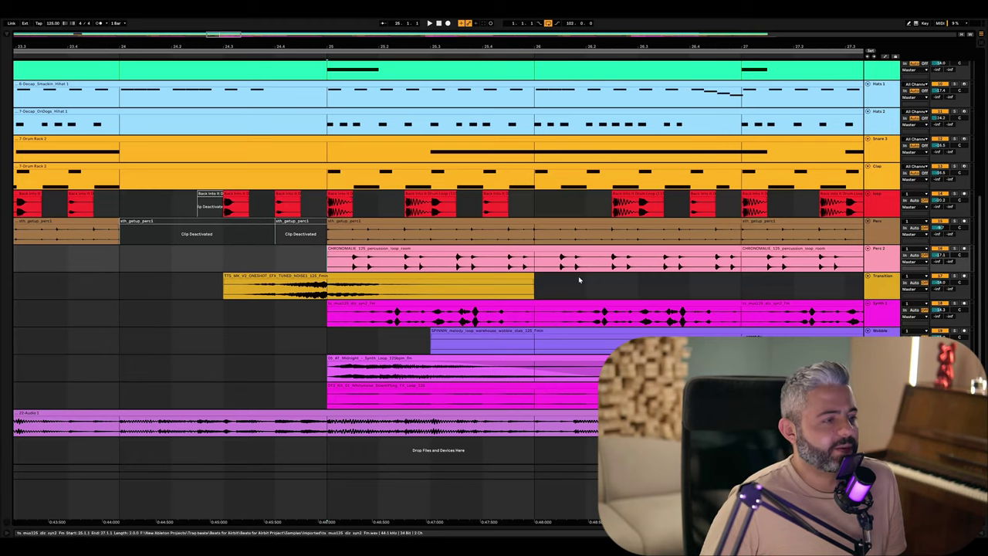
pyautogui.scroll(2, 422, 210)
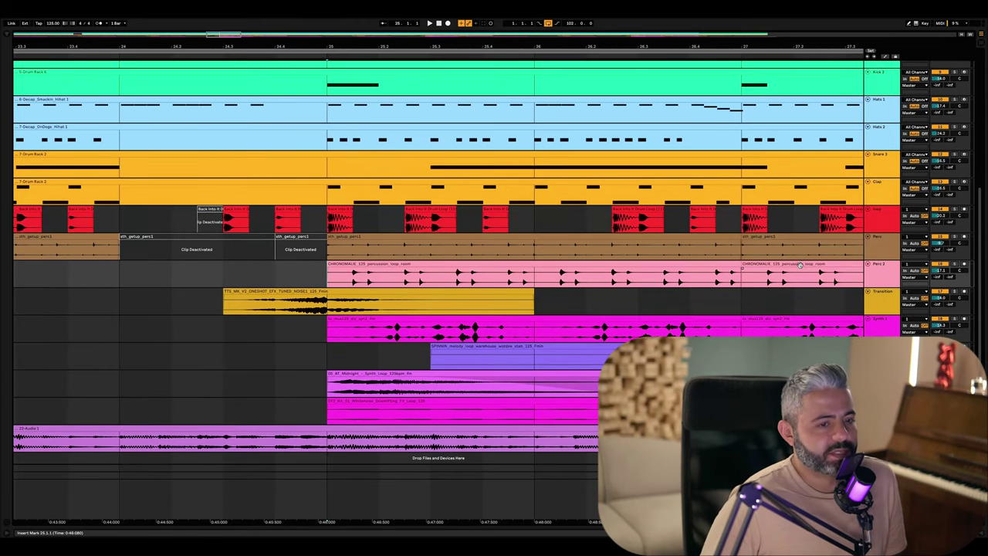
# - Show the device view and inspect the effects on the Wobble and Synth 1 tracks
pyautogui.hotkey('ctrl', 'alt', 'l')
pyautogui.scroll(-1, 494, 224)
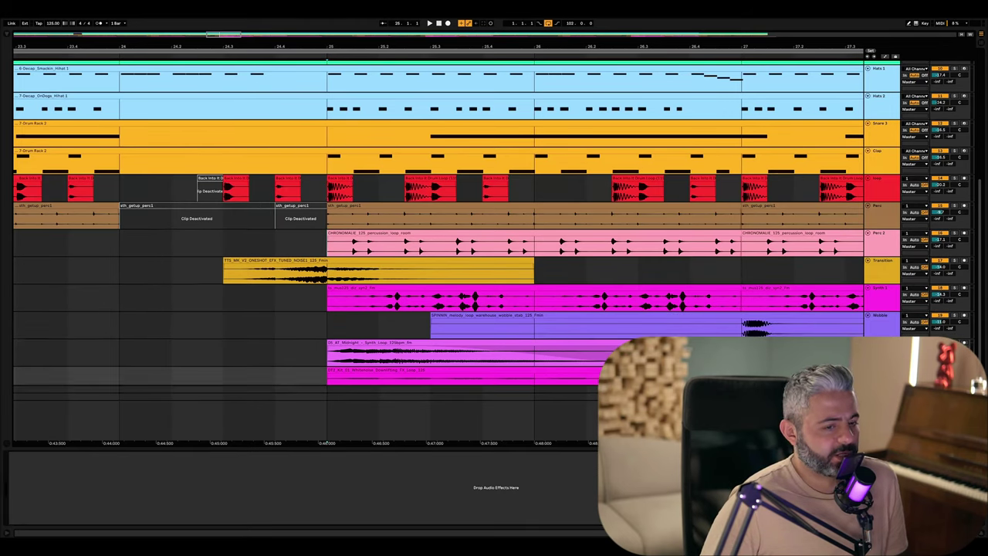
pyautogui.scroll(-2, 884, 270)
pyautogui.click(884, 270)
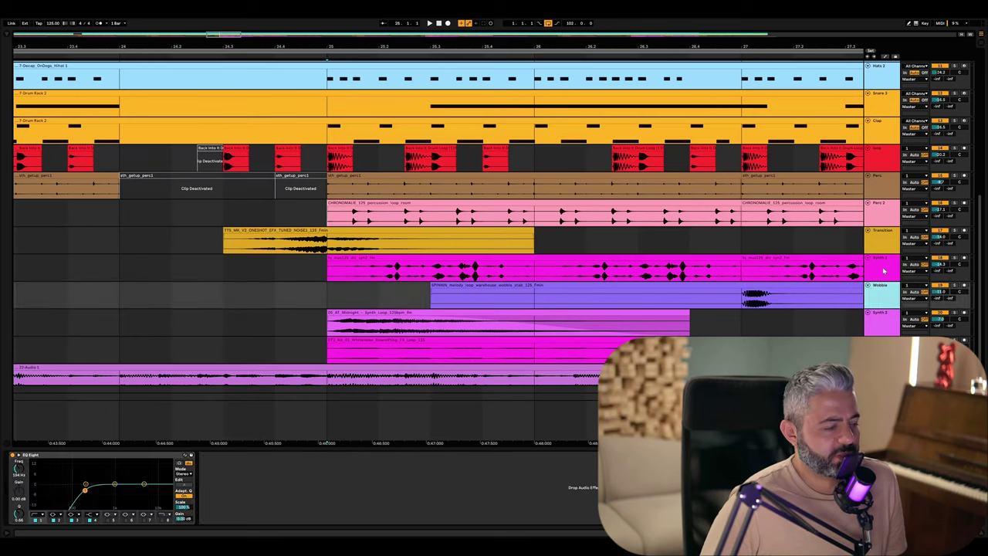
pyautogui.click(884, 273)
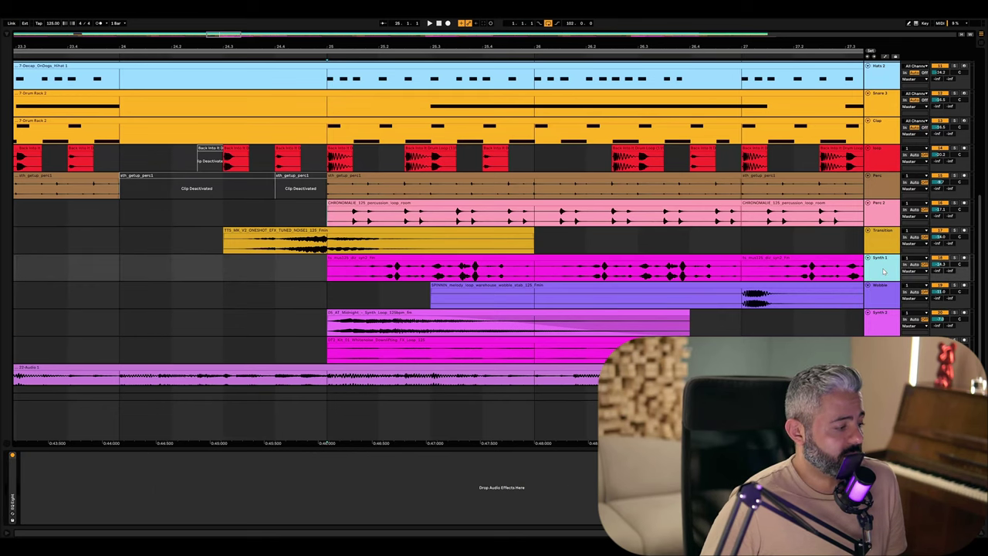
# - Inspect the effects on the red loop track and the Perc track
pyautogui.click(886, 163)
pyautogui.scroll(1, 888, 194)
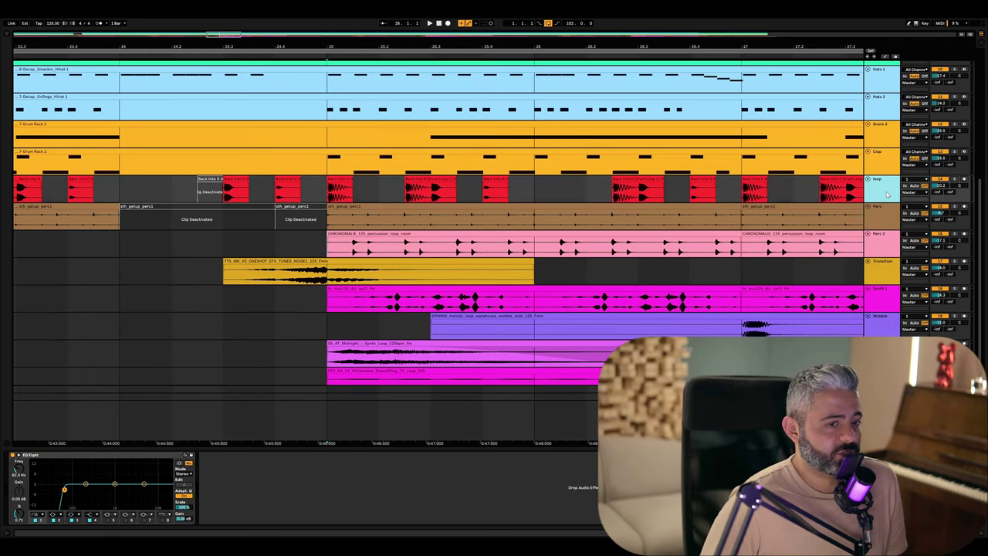
pyautogui.click(886, 169)
pyautogui.click(886, 176)
pyautogui.click(943, 210)
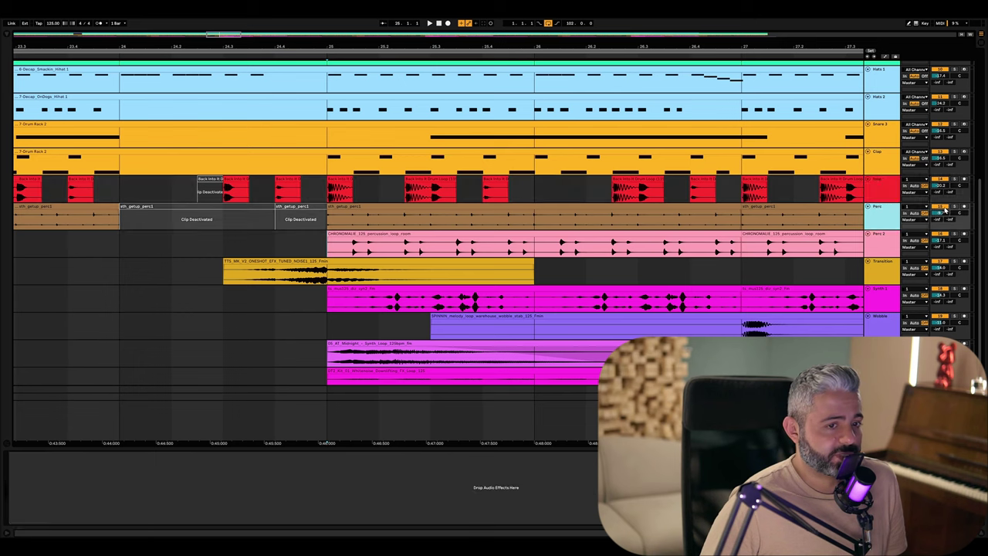
# - Play the red loop track soloed from bar 25 and toggle its EQ Eight off and back on to compare
pyautogui.click(887, 195)
pyautogui.press('space')
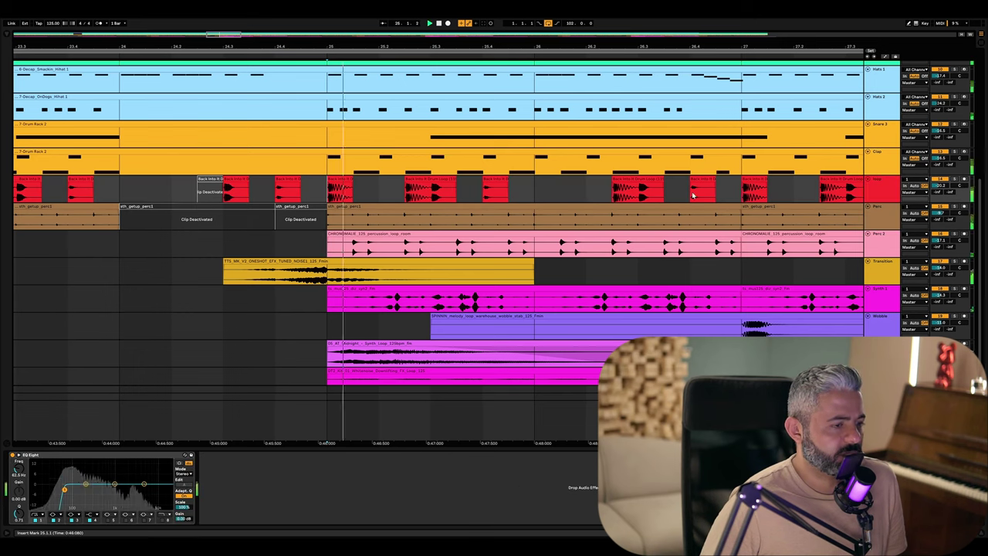
pyautogui.click(16, 456)
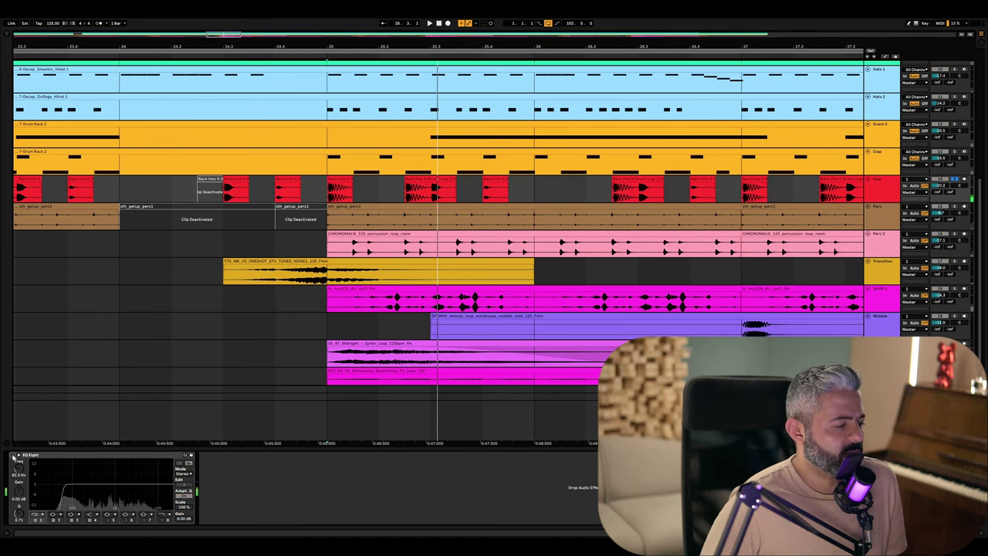
pyautogui.click(17, 456)
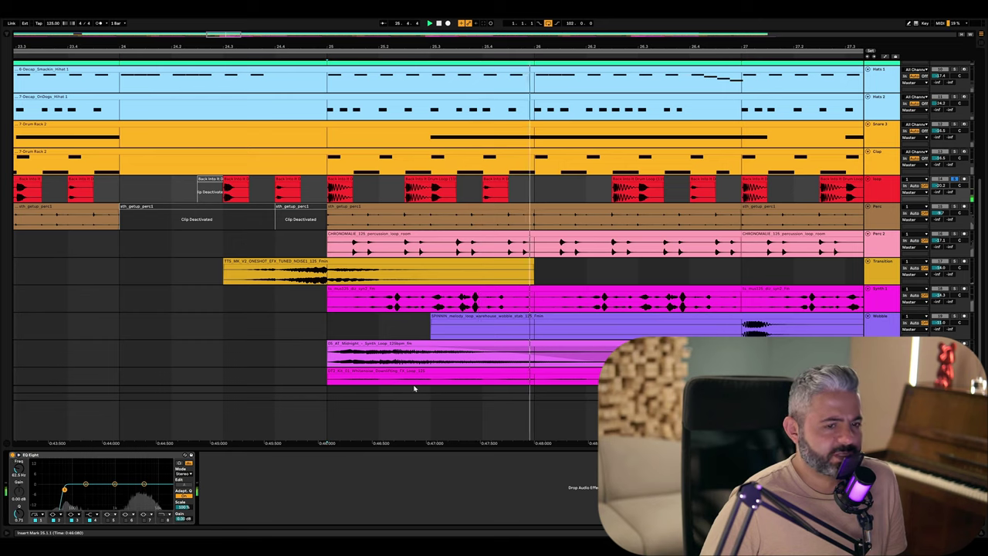
# - Solo the Clap track and check the drum rack devices of the Clap, Snare 3 and Kick 2 tracks
pyautogui.scroll(1, 413, 388)
pyautogui.click(881, 139)
pyautogui.scroll(2, 881, 139)
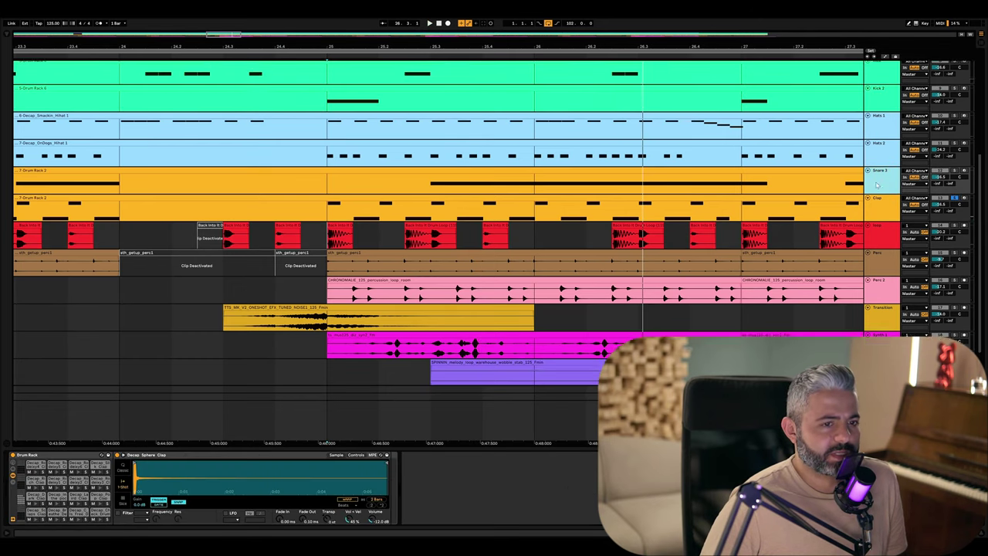
pyautogui.click(880, 88)
pyautogui.scroll(3, 876, 154)
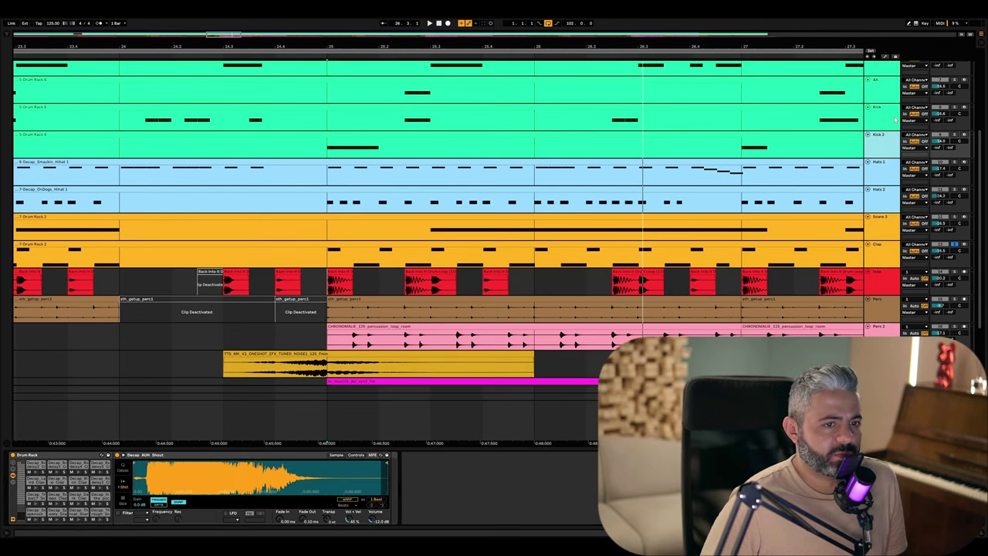
# - Go up through the drum tracks to the 808 track and view its sampler and limiter devices
pyautogui.press('Up')
pyautogui.press('Up')
pyautogui.press('Up')
pyautogui.scroll(4, 730, 162)
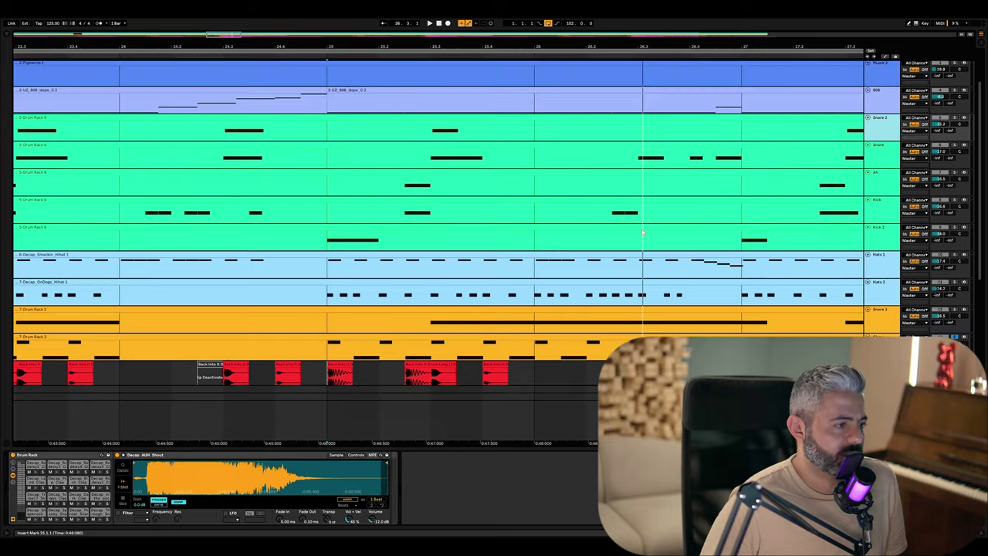
pyautogui.scroll(1, 729, 162)
pyautogui.press('Up')
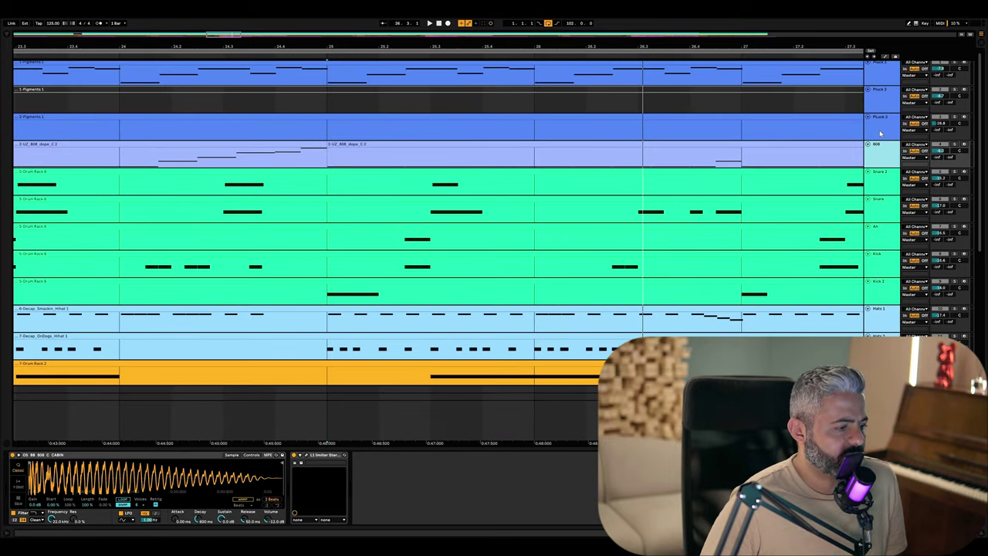
# - Check the L1 limiter settings on the 808 track, and play the 808 with the soloed drums from bar 25
pyautogui.click(307, 456)
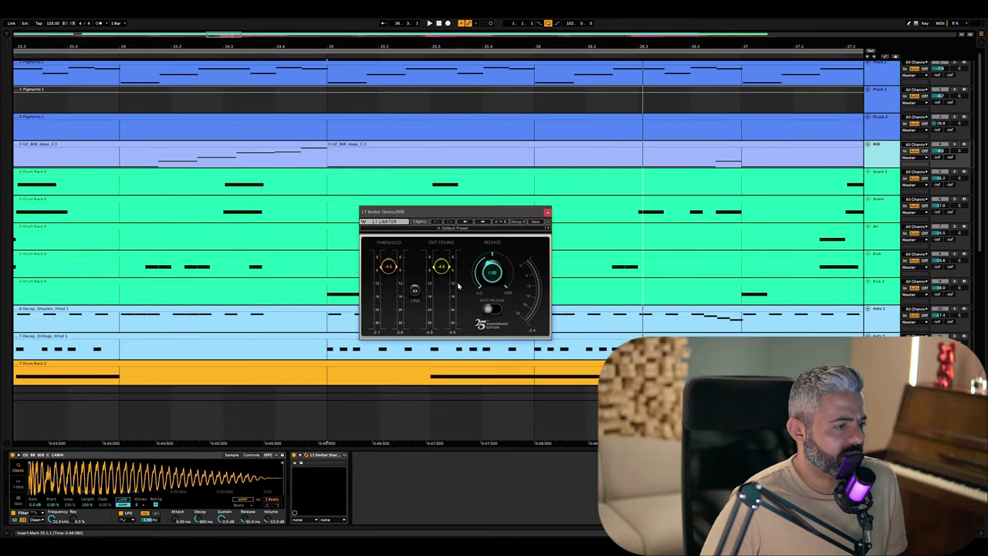
pyautogui.click(547, 212)
pyautogui.press('space')
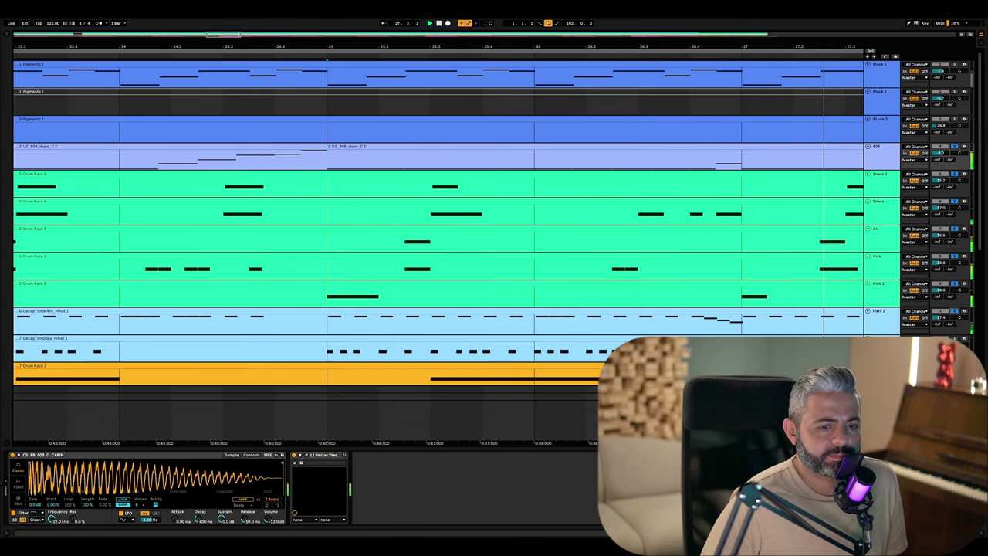
pyautogui.press('space')
# - Add Snare 3, Clap, the red loop, Perc and Perc 2 to the solo and play from bar 25
pyautogui.scroll(-3, 464, 267)
pyautogui.click(916, 276)
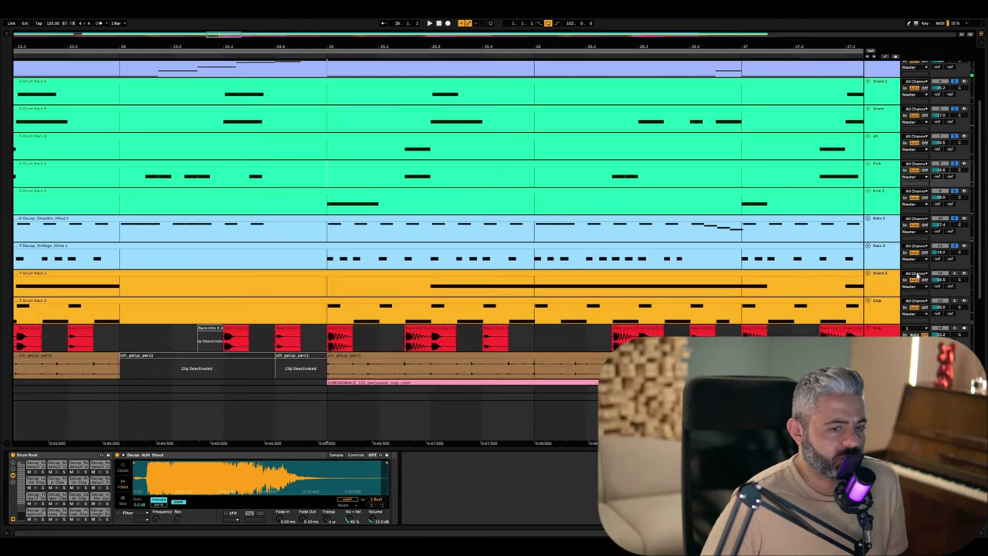
pyautogui.click(957, 299)
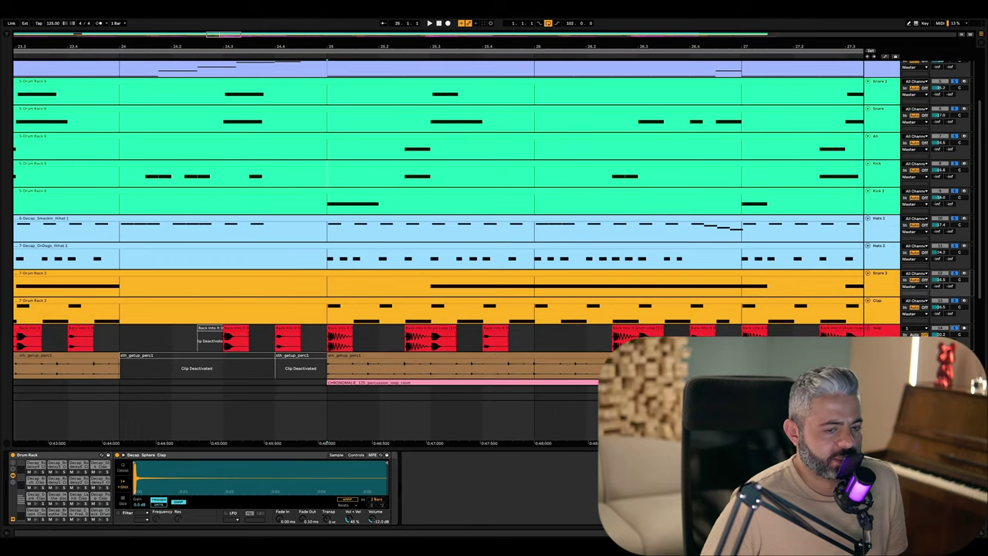
pyautogui.press('space')
pyautogui.scroll(-2, 463, 247)
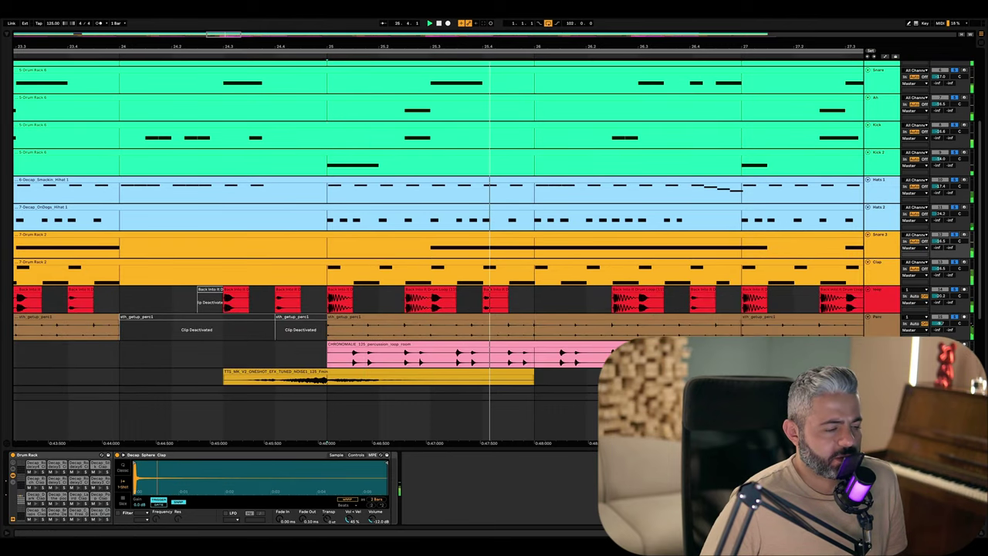
pyautogui.scroll(-2, 464, 247)
pyautogui.scroll(-2, 943, 279)
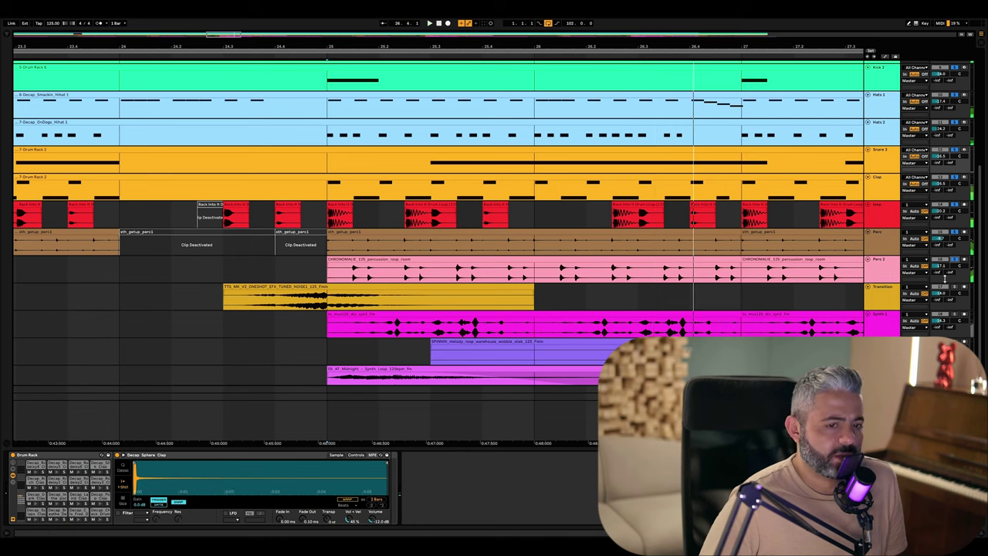
# - Clear all solos and place the insert marker at bar 27 on the Snare track, with the surrounding bars in view
pyautogui.scroll(10, 954, 262)
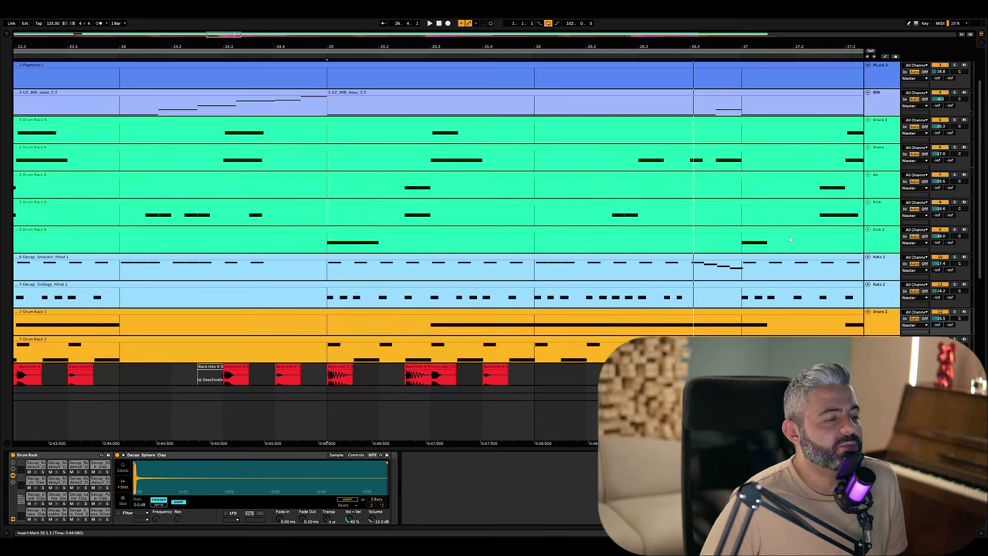
pyautogui.hscroll(5, 684, 240)
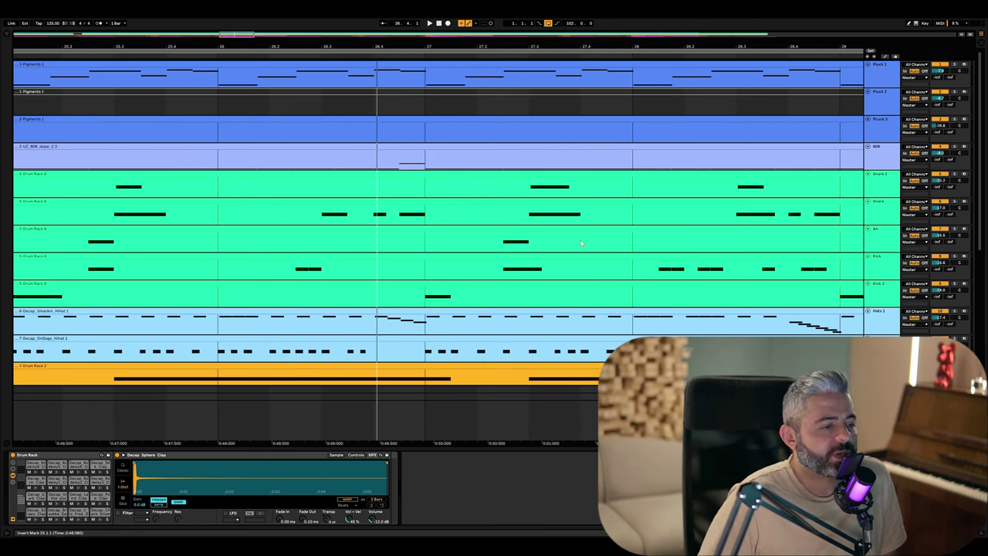
pyautogui.click(427, 215)
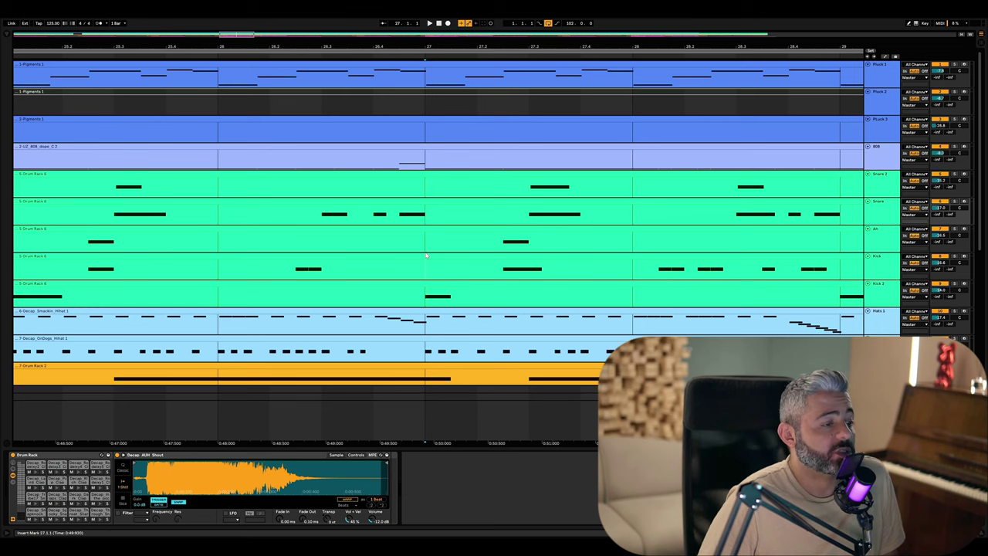
pyautogui.press('-')
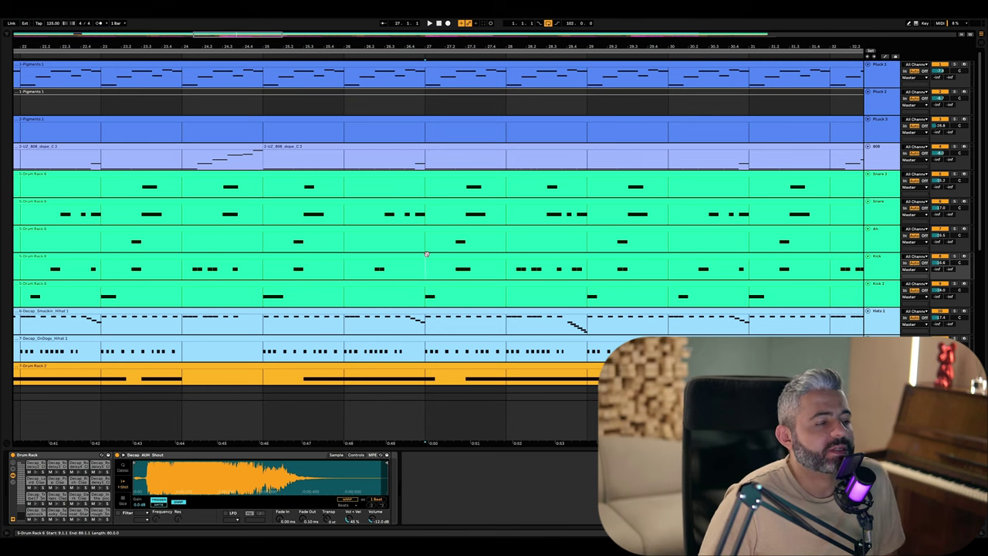